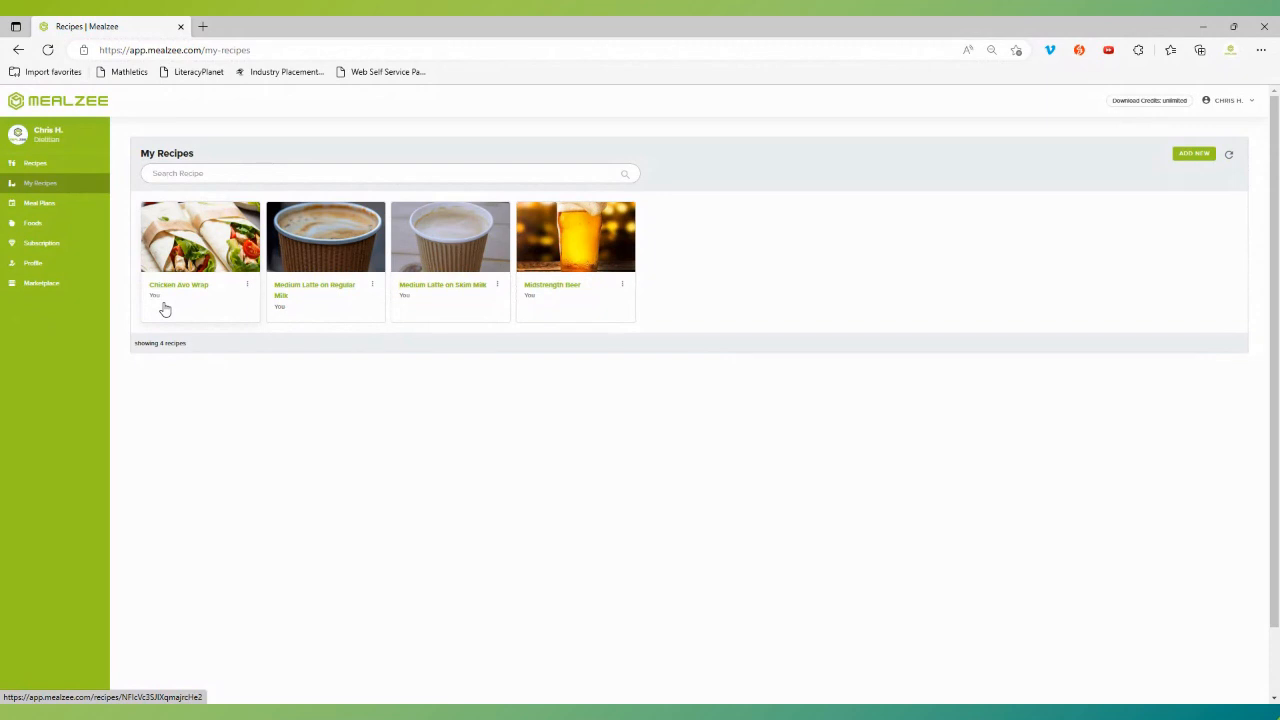
- Start a new recipe and name it White Wine
left_click(1196, 155)
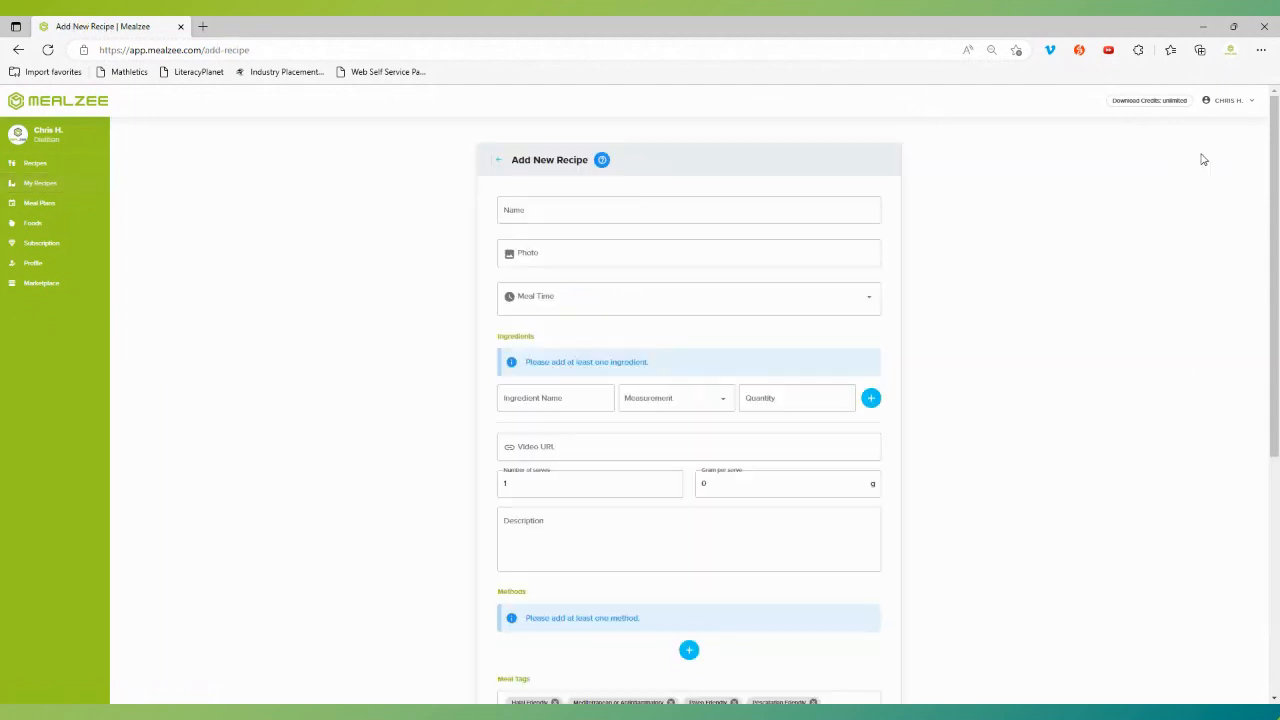
left_click(538, 203)
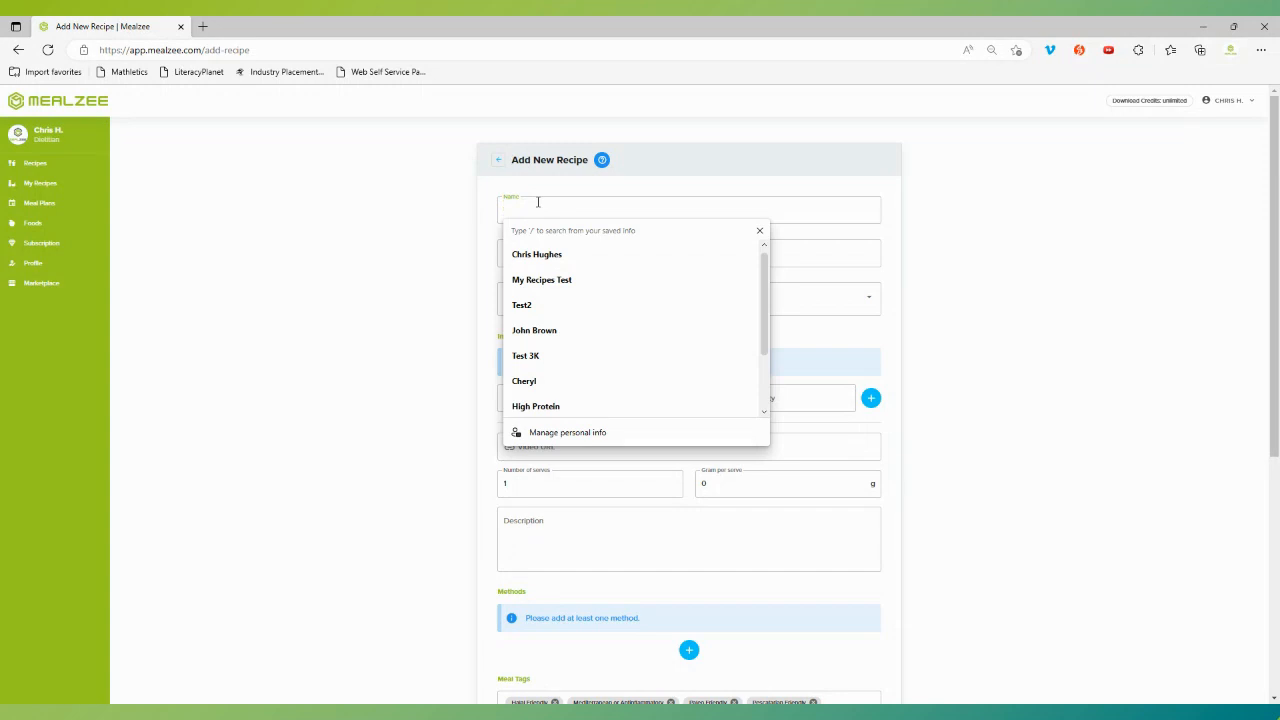
type("W")
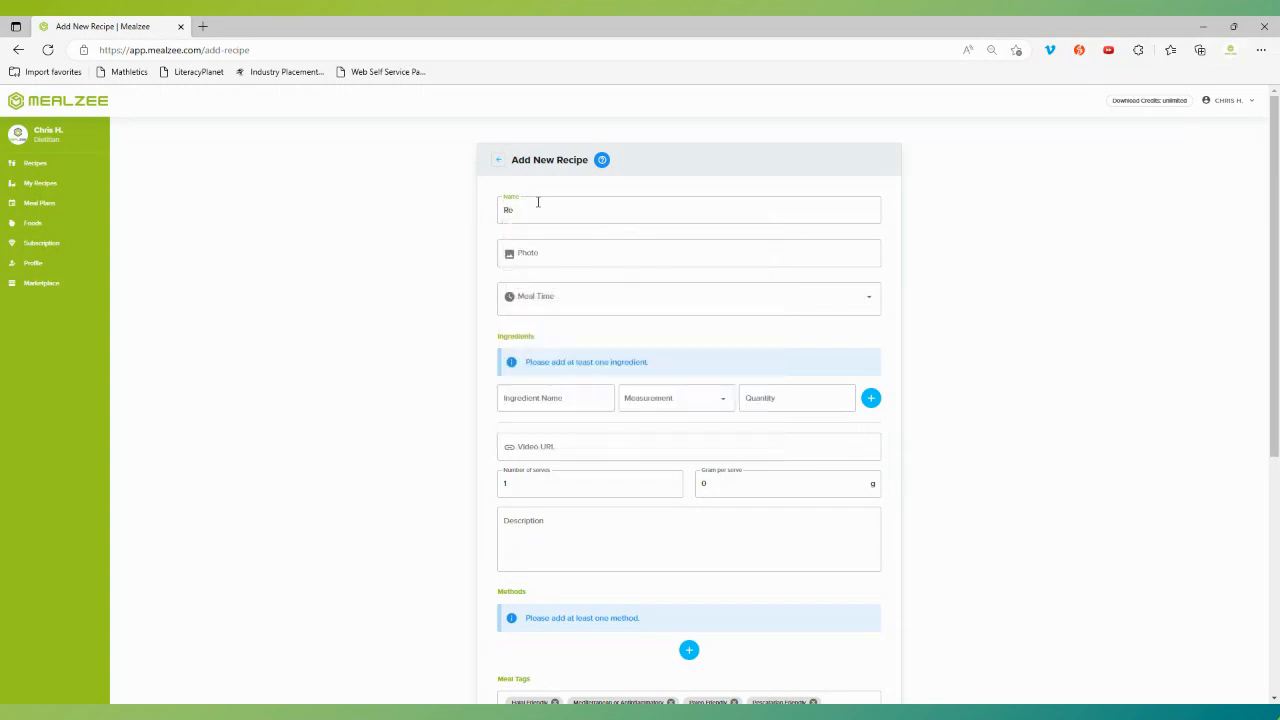
type("hite Wine")
- Change the recipe name to Latte and attach Large latte in a takeaway cup (1).png as its photo
left_click(560, 254)
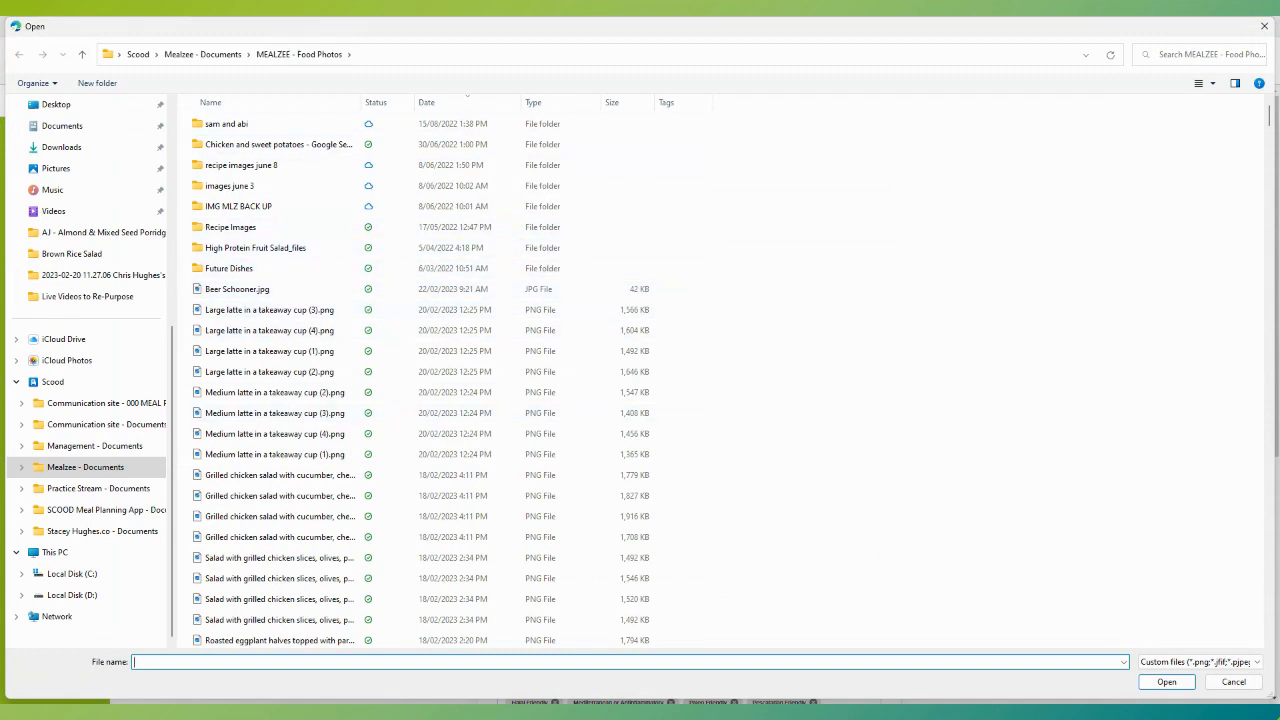
left_click(1264, 26)
key("shift+Tab")
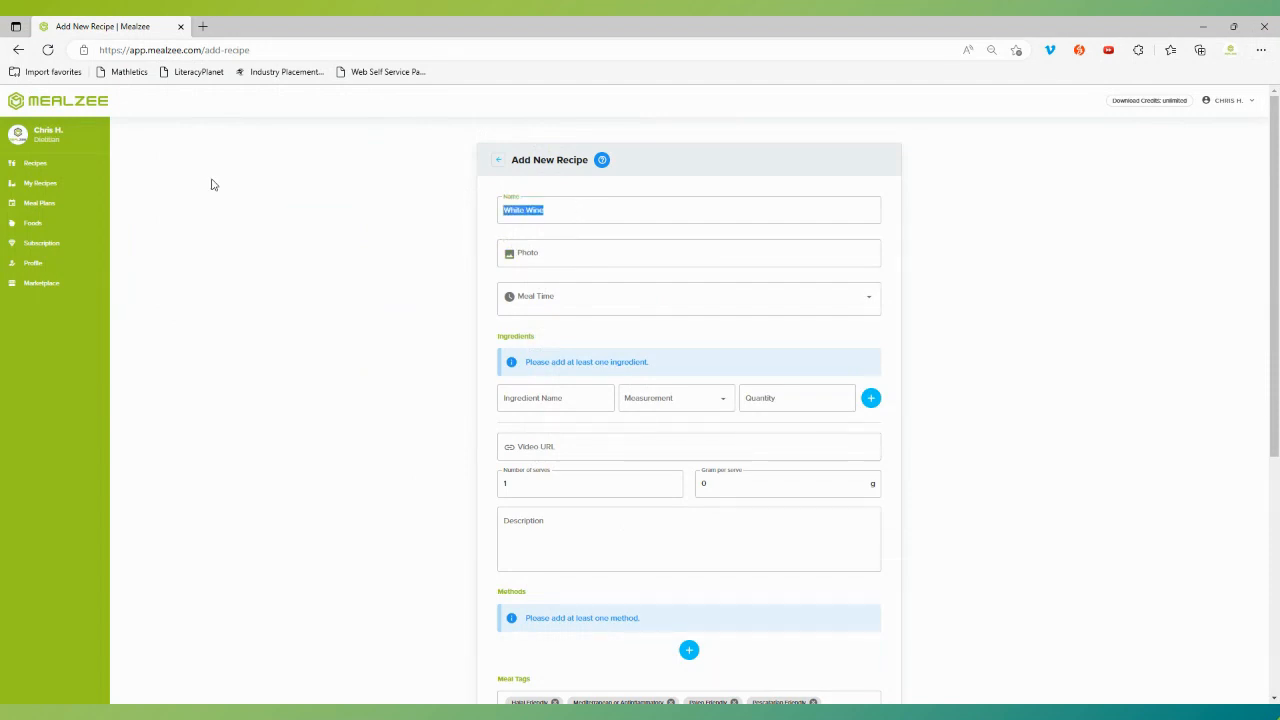
type("Latte")
left_click(588, 261)
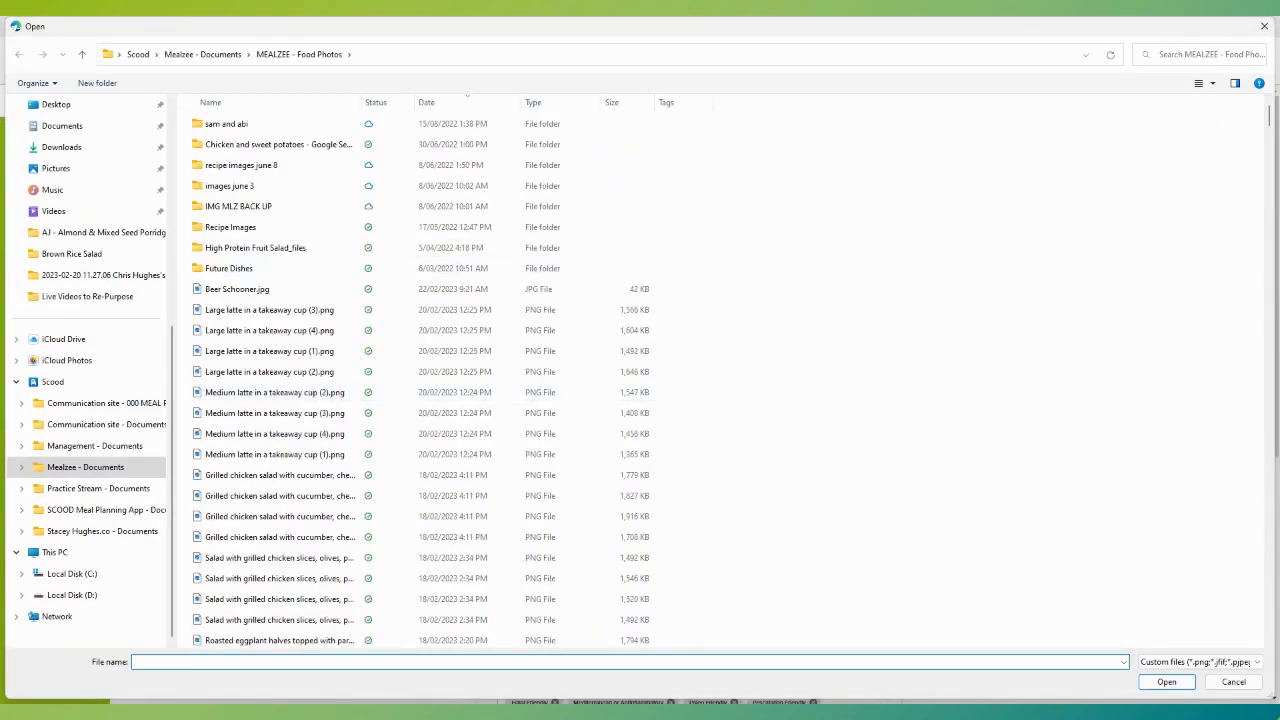
double_click(249, 355)
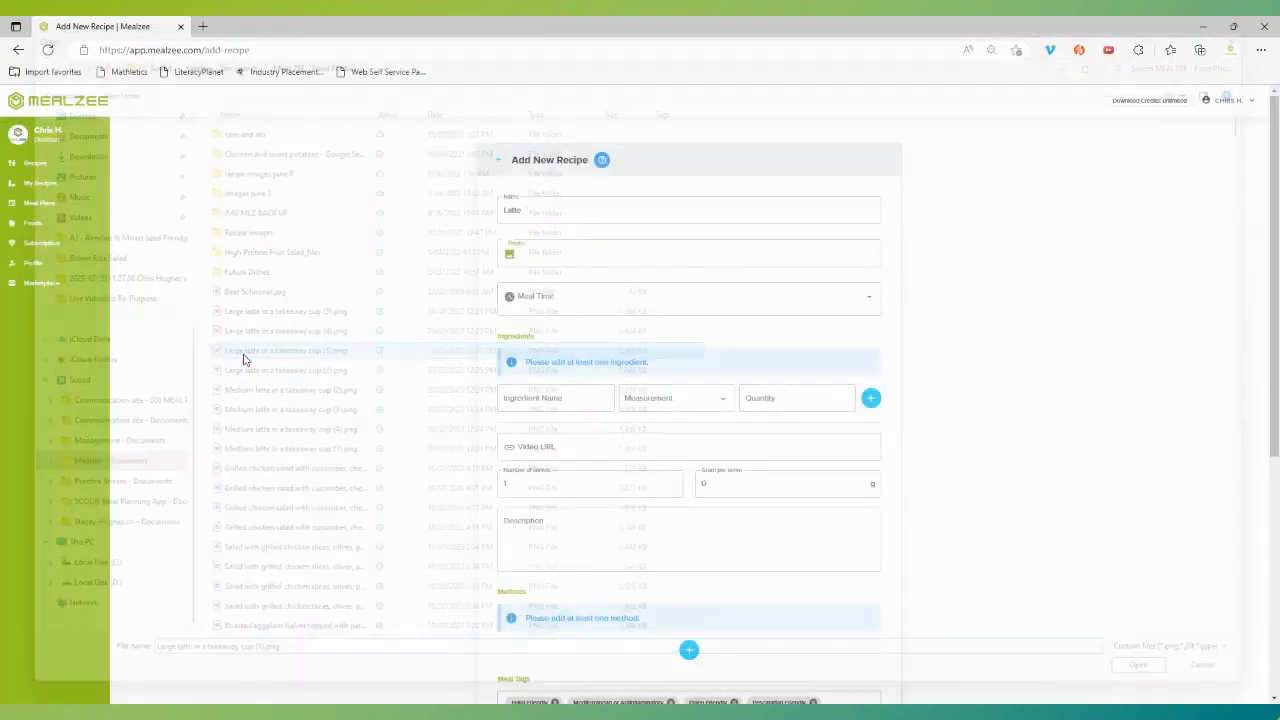
- Set the recipe's meal time to Snack
left_click(545, 305)
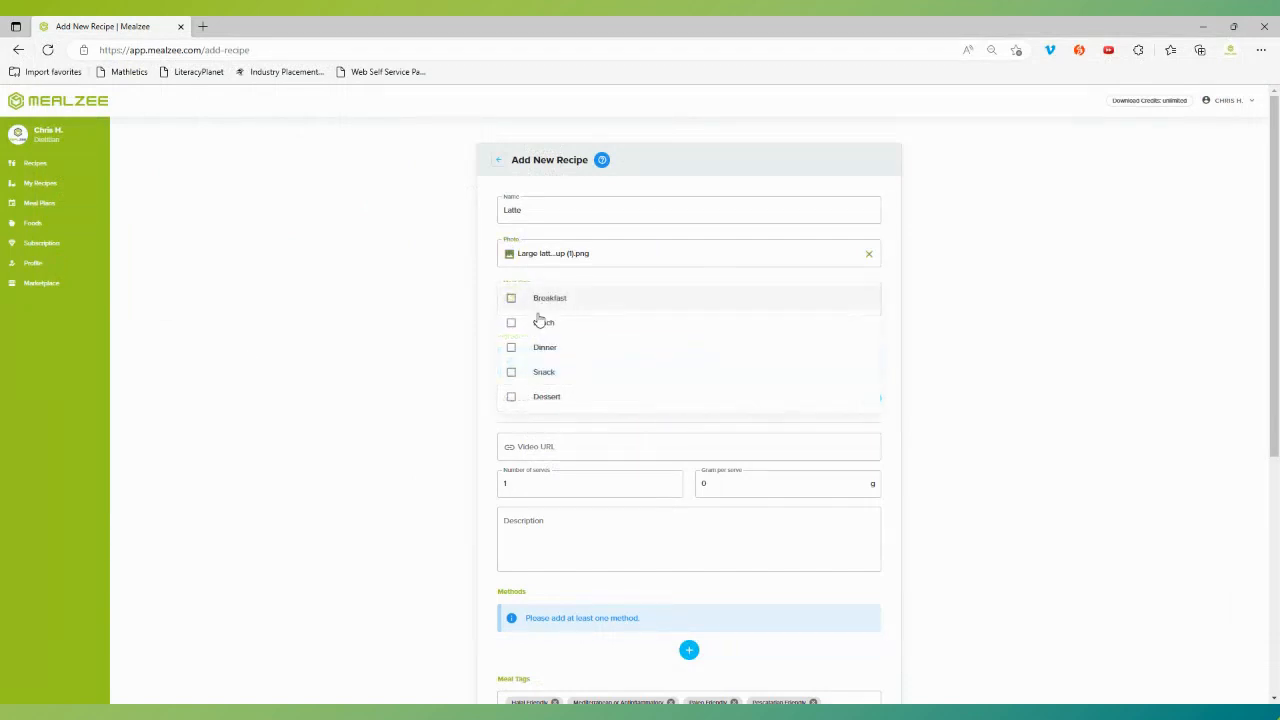
left_click(513, 371)
left_click(430, 352)
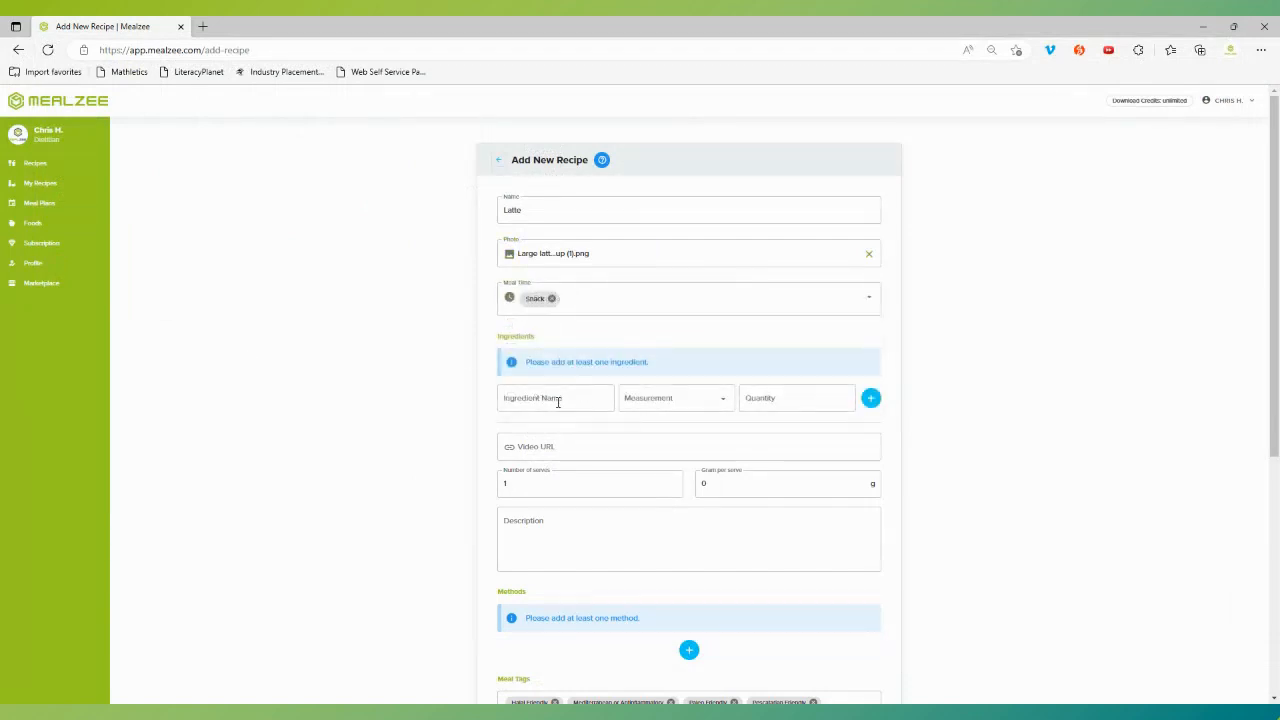
- Add the ingredient Flat white or latte, found by searching for latte, with measurement medium (400mL) and quantity 1
left_click(559, 400)
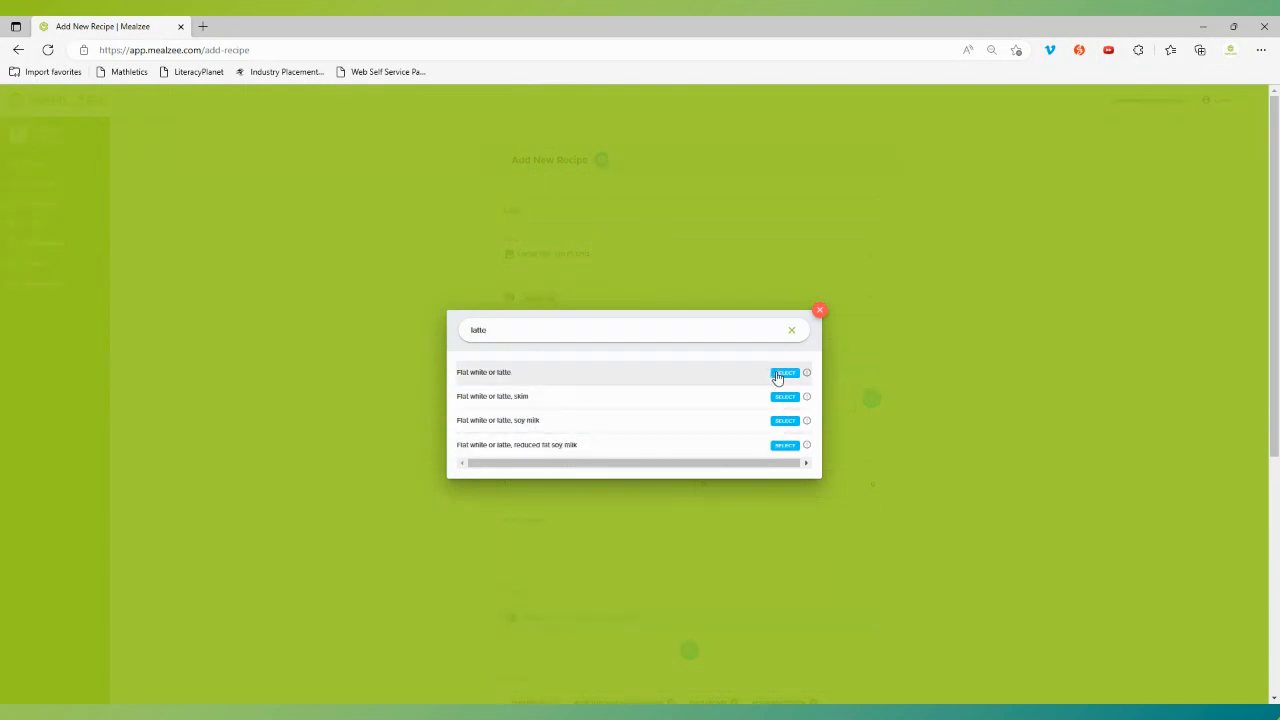
left_click(784, 372)
left_click(680, 403)
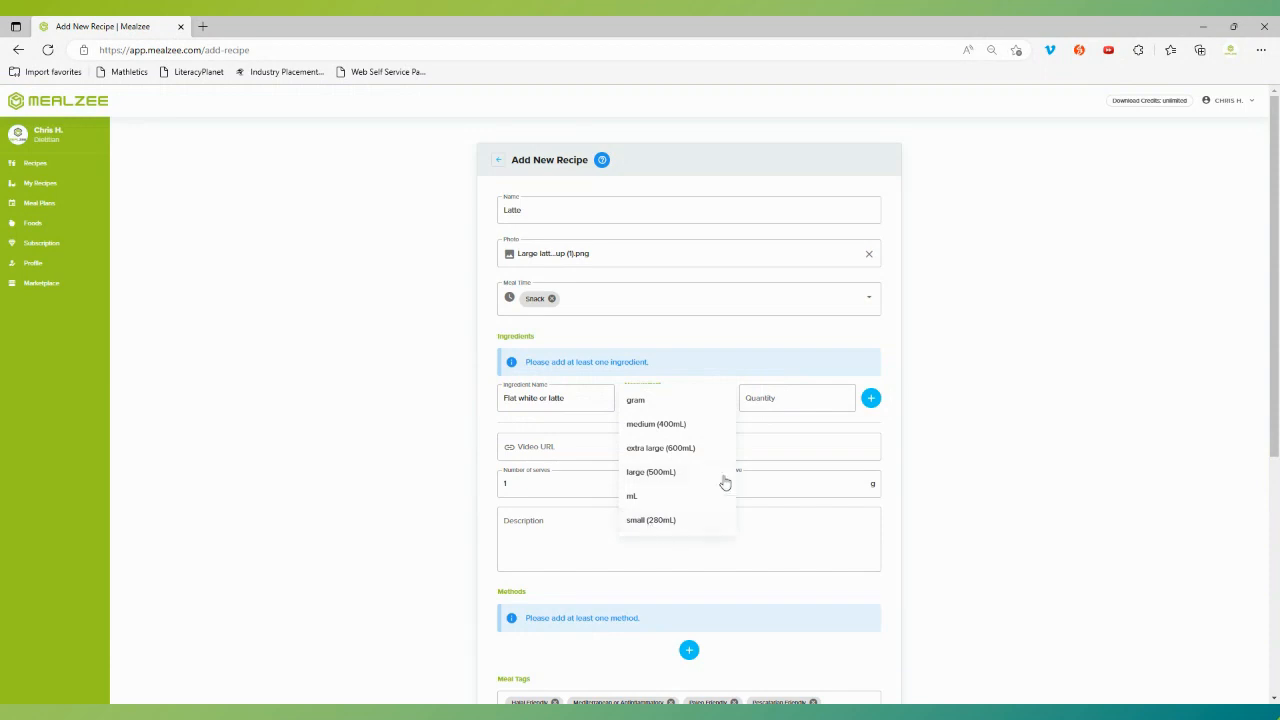
left_click(656, 424)
left_click(765, 399)
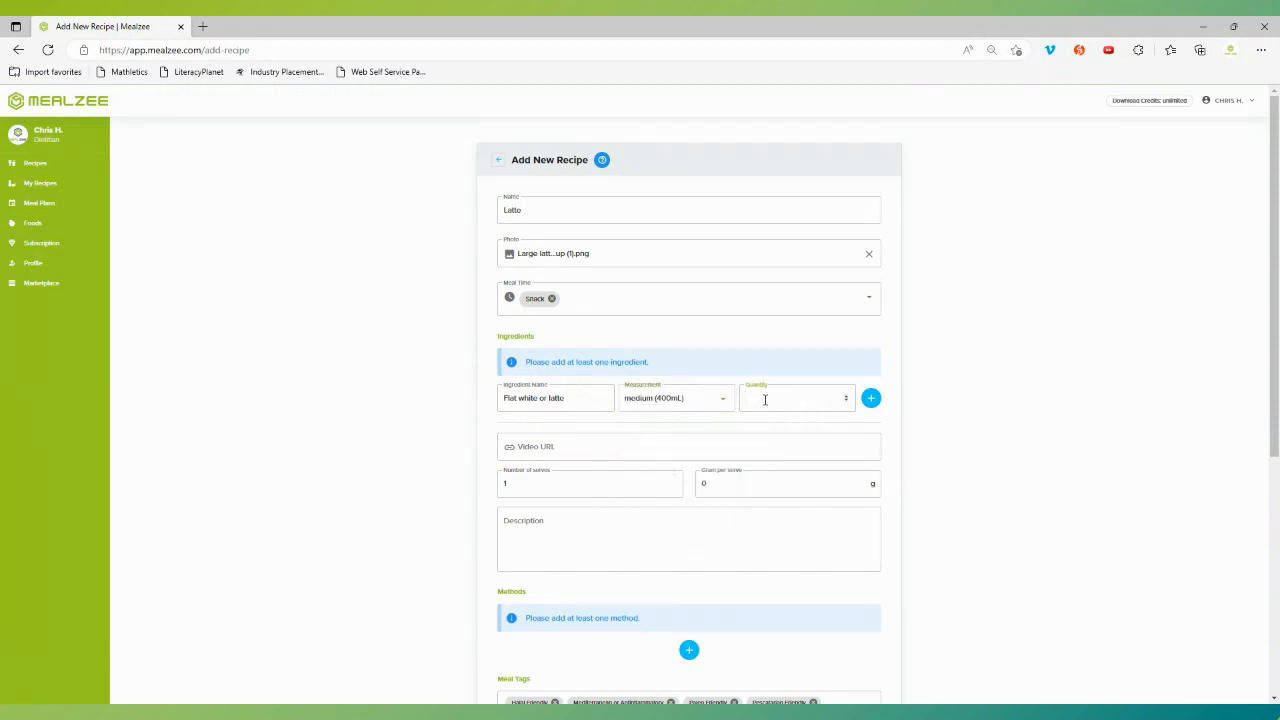
left_click(870, 399)
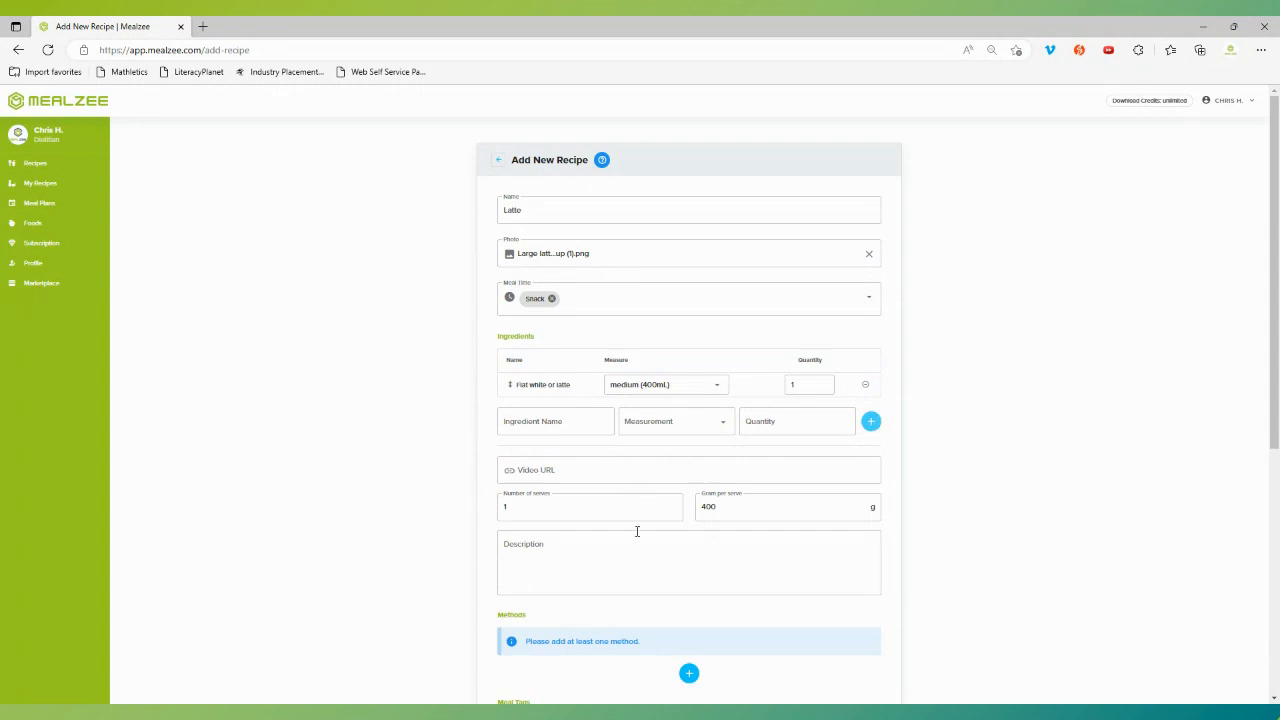
- Add a first method entry to the recipe reading "Pour shot of coffee."
scroll(637, 535, "down", 5)
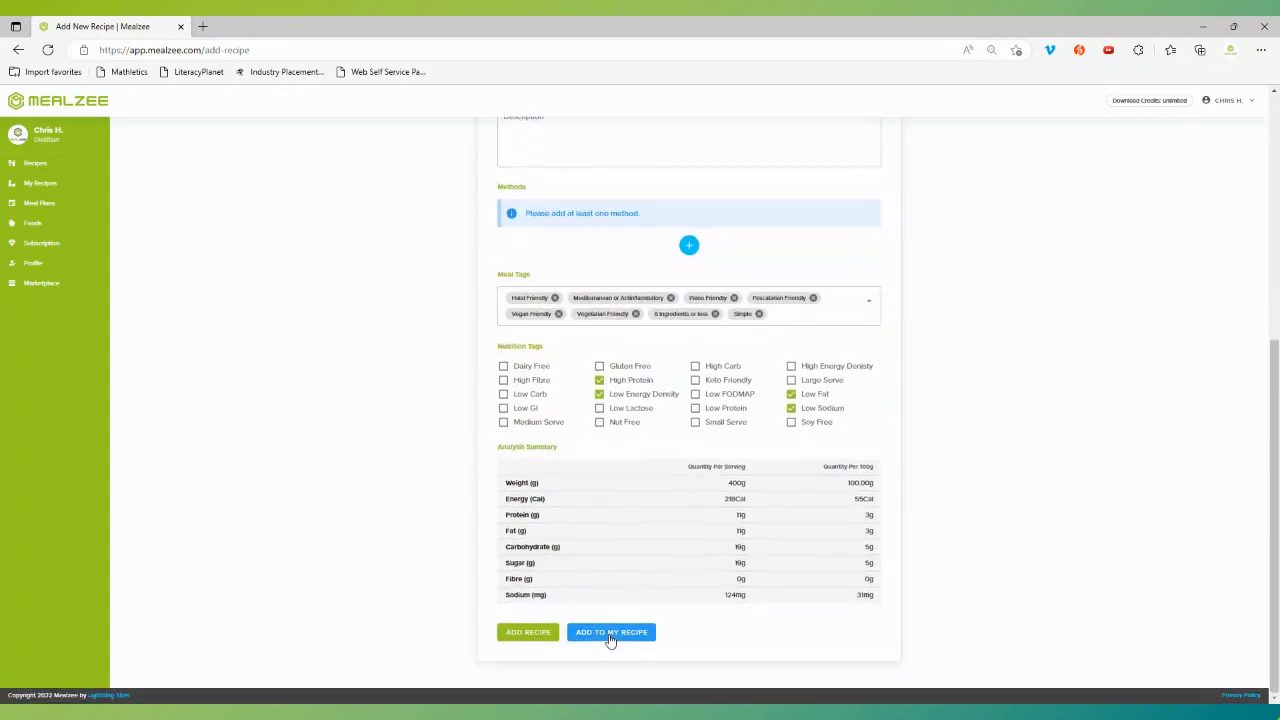
scroll(686, 563, "up", 4)
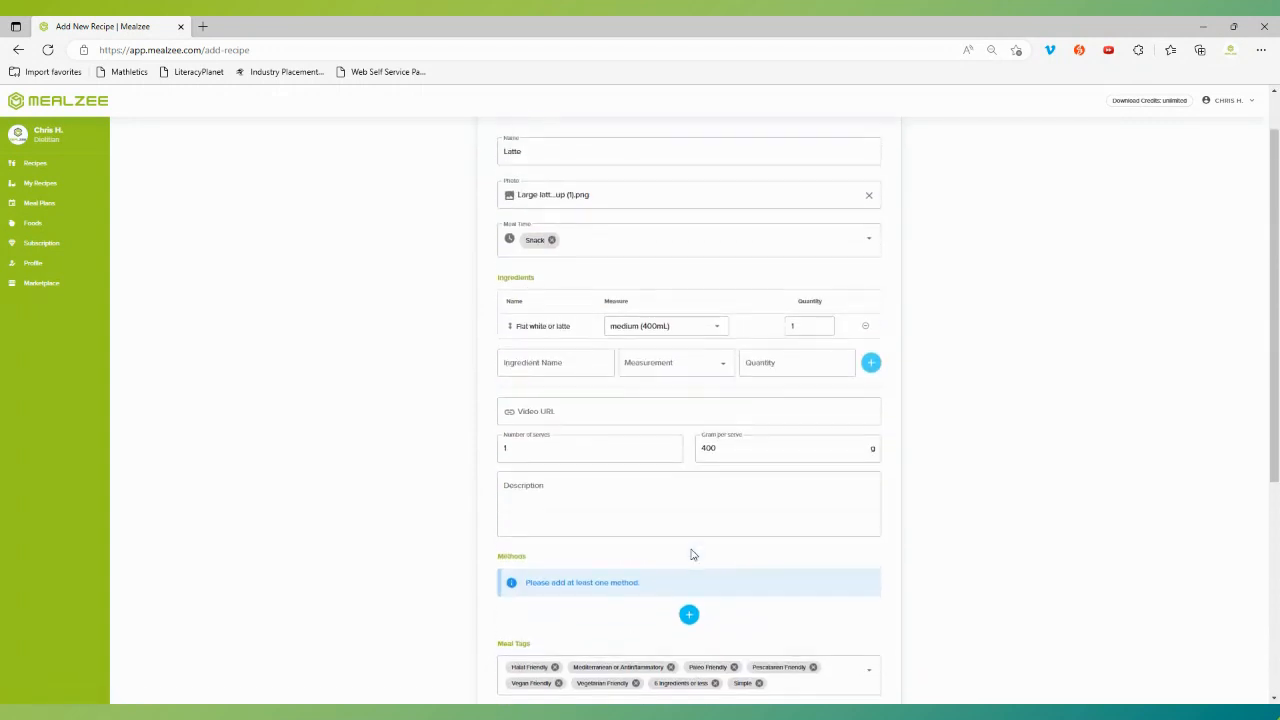
scroll(603, 571, "down", 1)
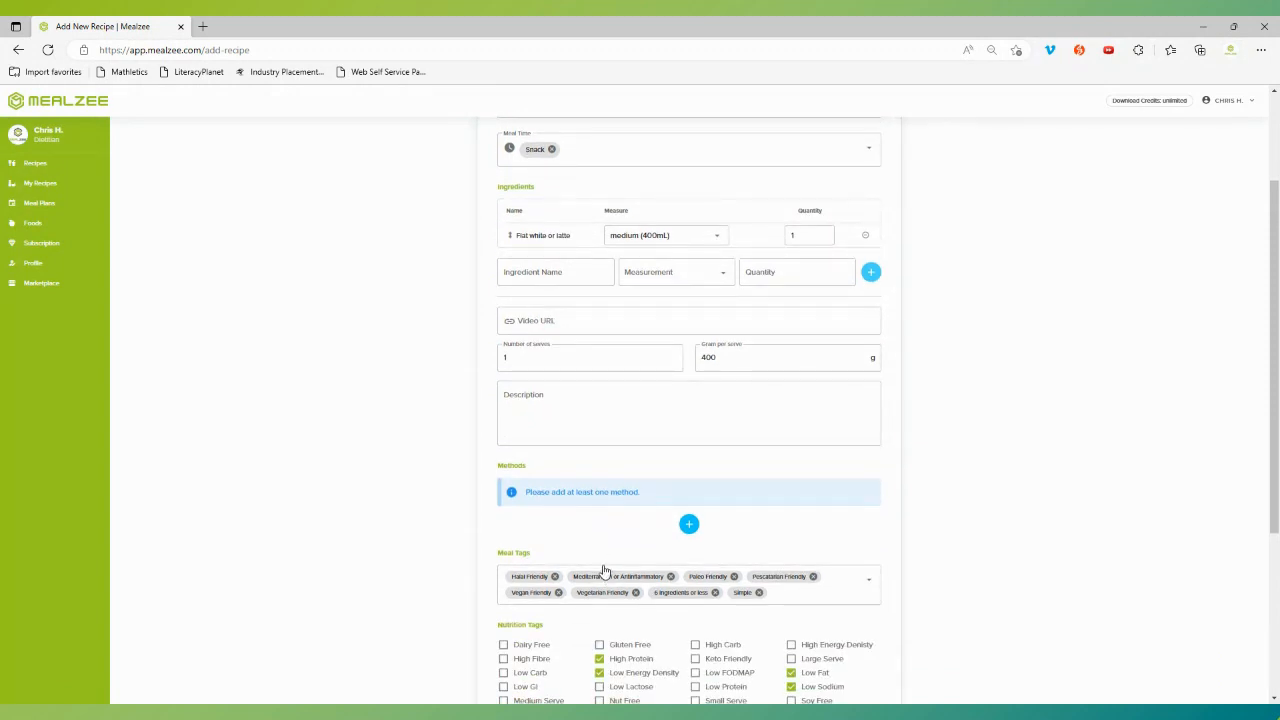
left_click(689, 524)
left_click(610, 506)
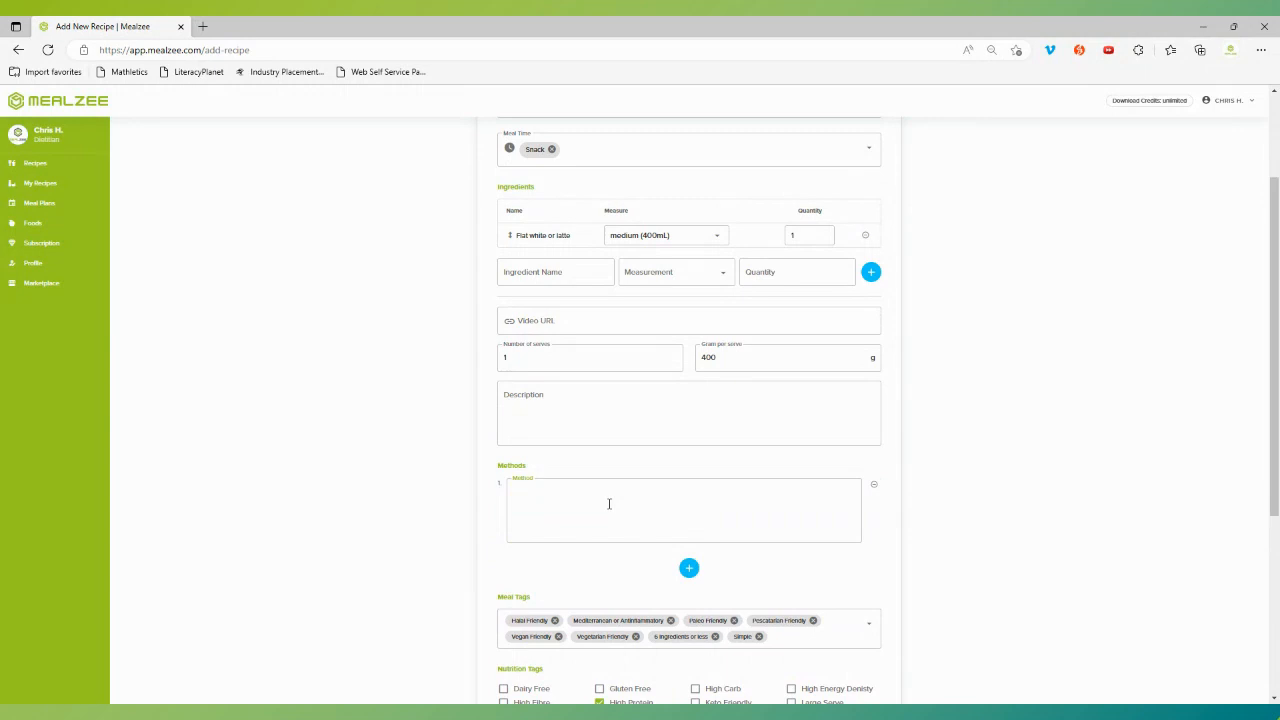
type("Pour shot of coffee.")
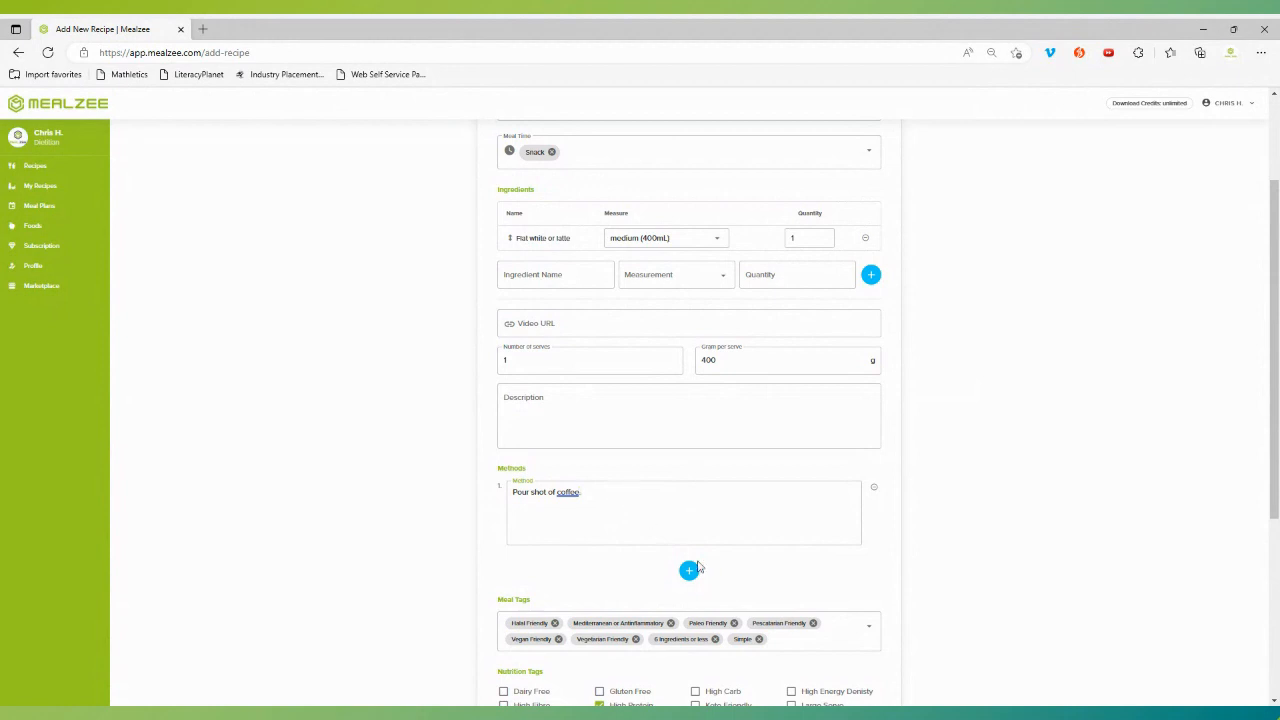
- Add a blank second method entry and delete the "Pour shot of coffee." entry
left_click(689, 570)
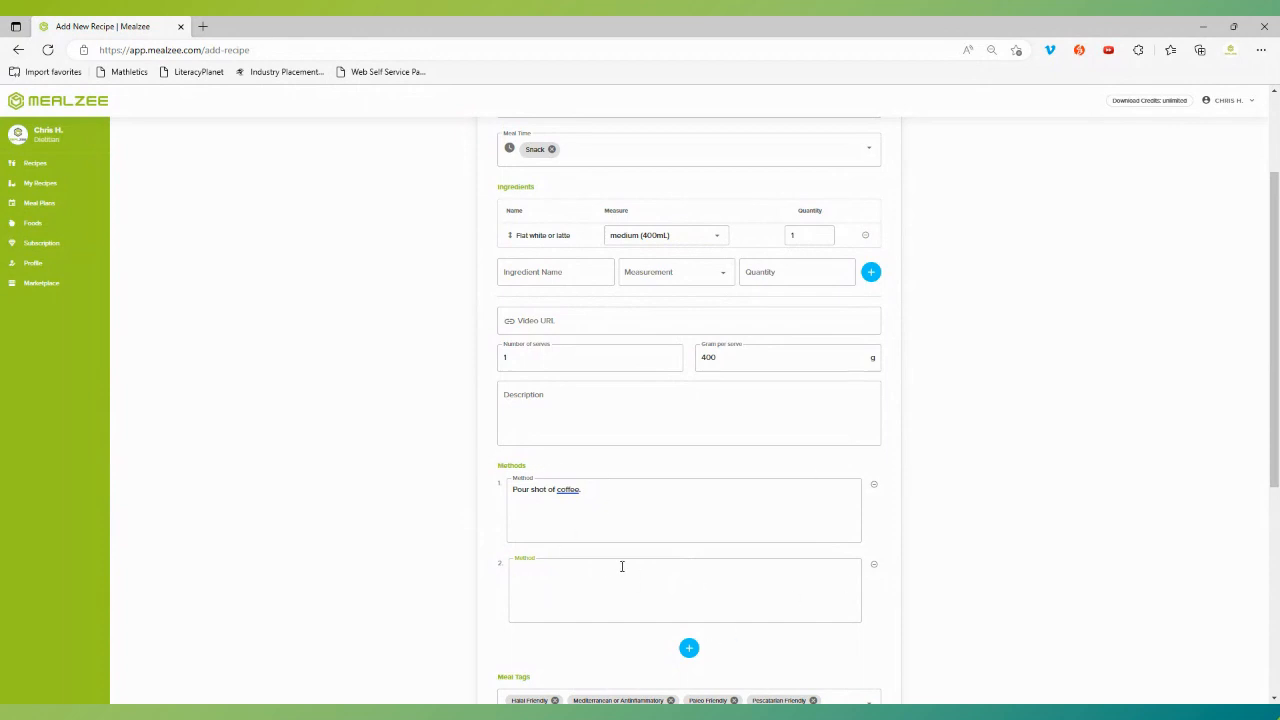
left_click(627, 496)
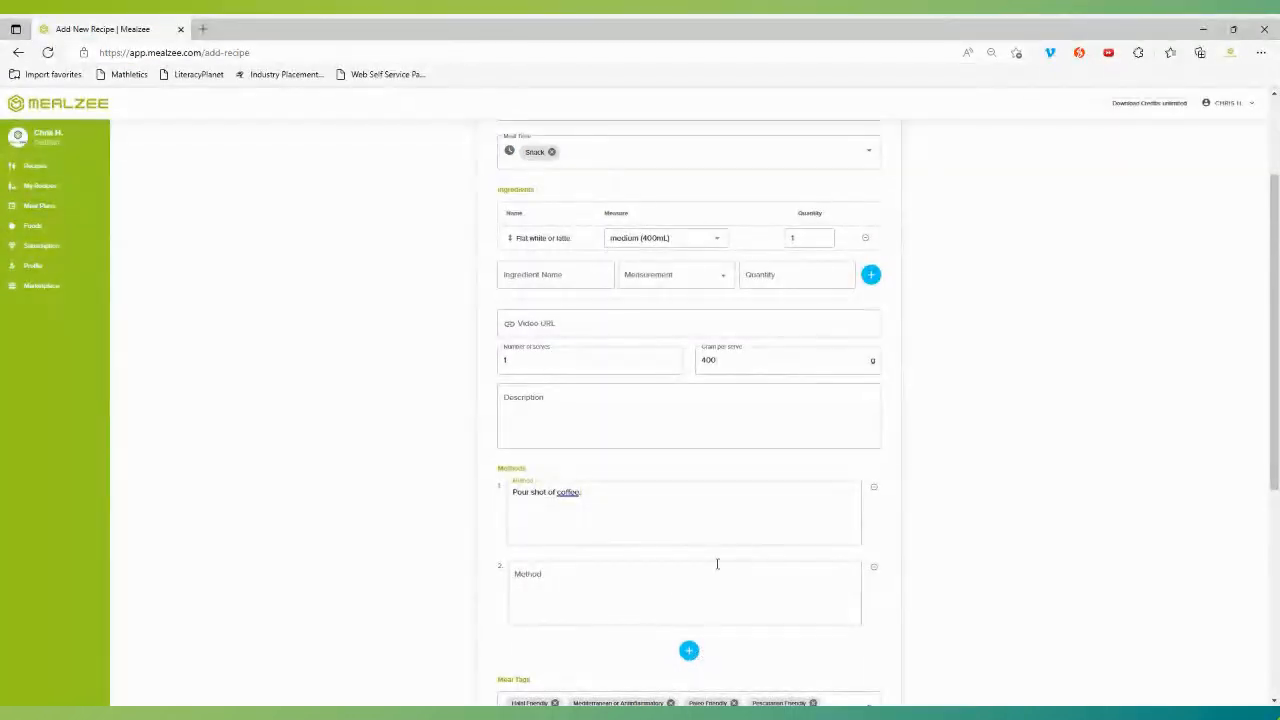
left_click(874, 487)
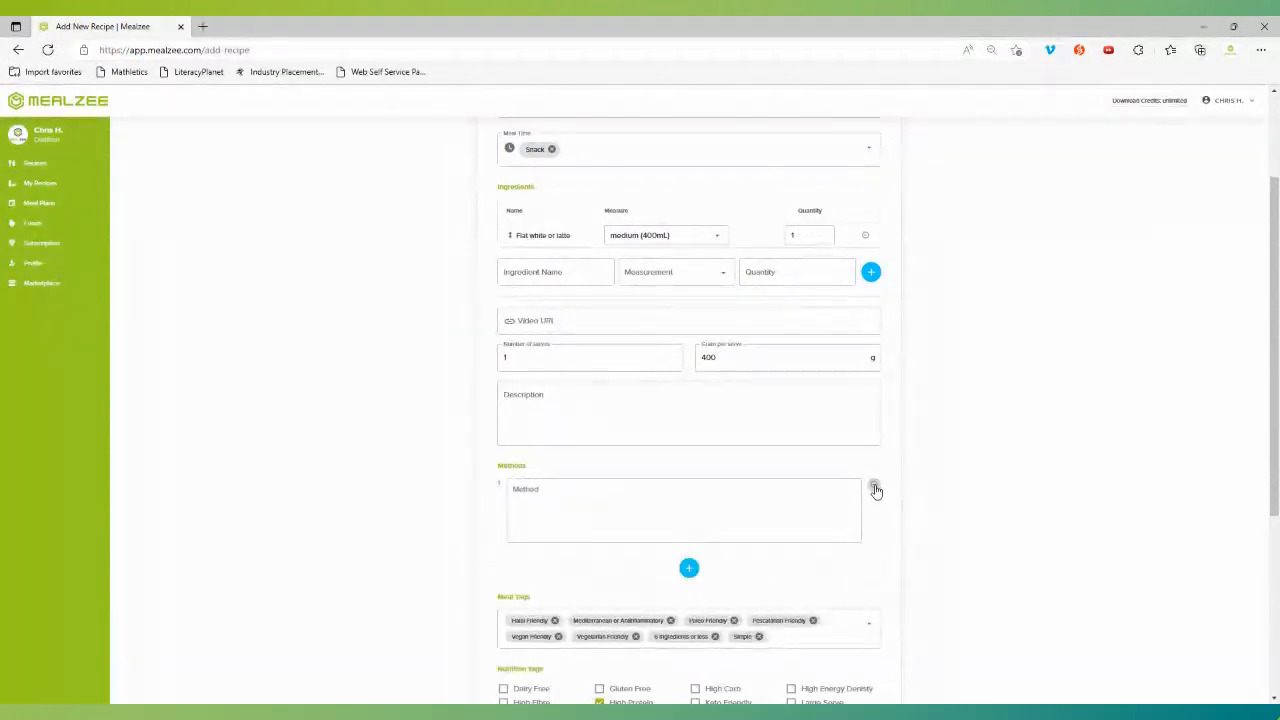
- Save the Latte recipe to My Recipes and look through both the My Recipes and Recipes lists
scroll(801, 542, "down", 3)
scroll(801, 542, "down", 1)
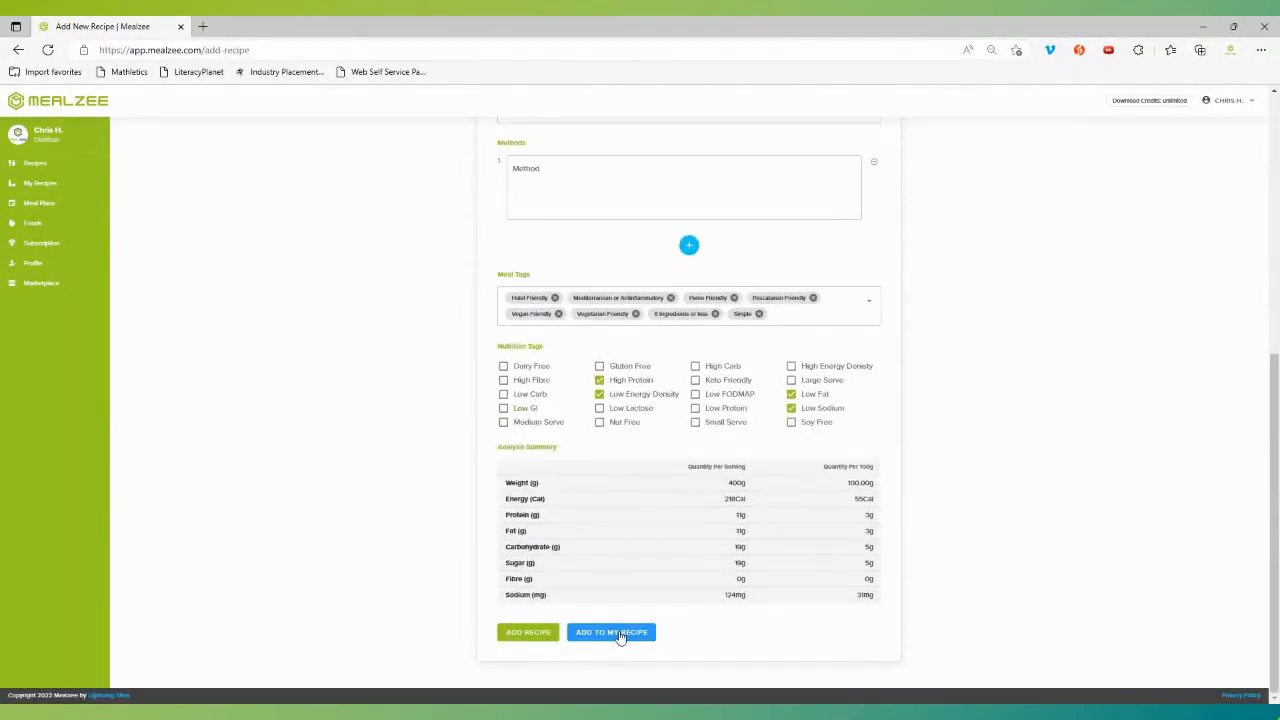
left_click(619, 634)
left_click(46, 186)
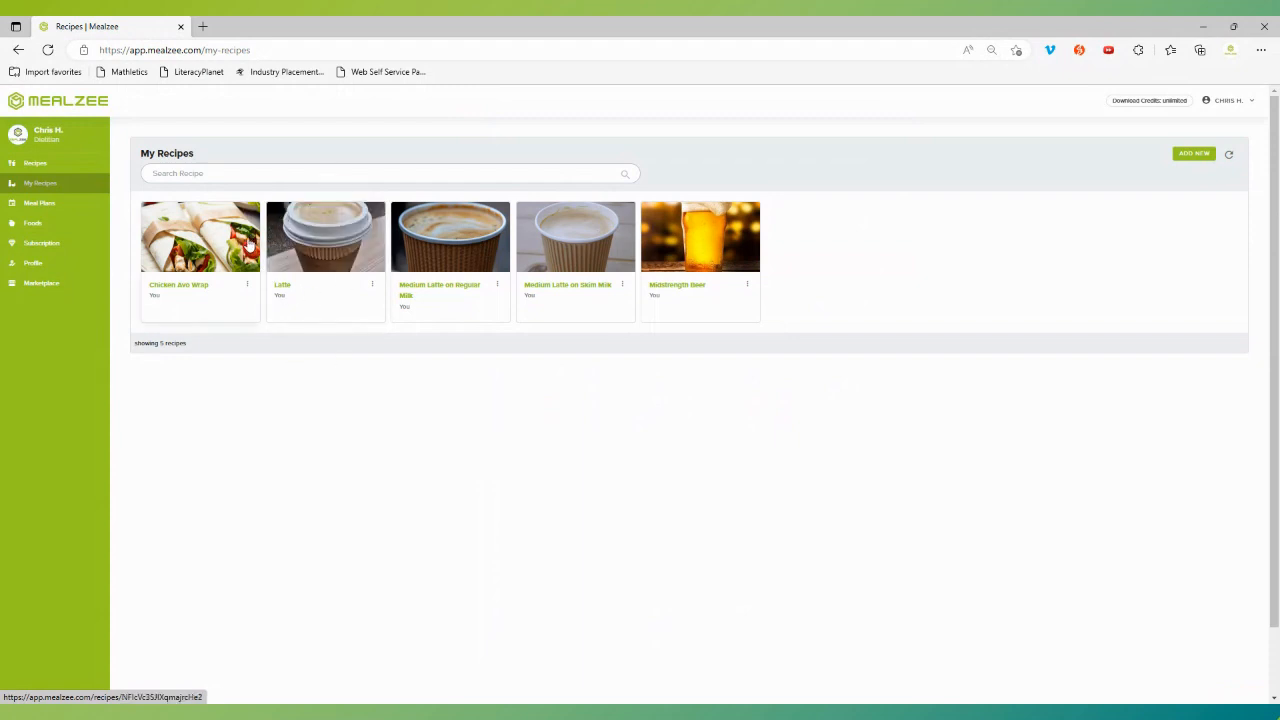
left_click(36, 164)
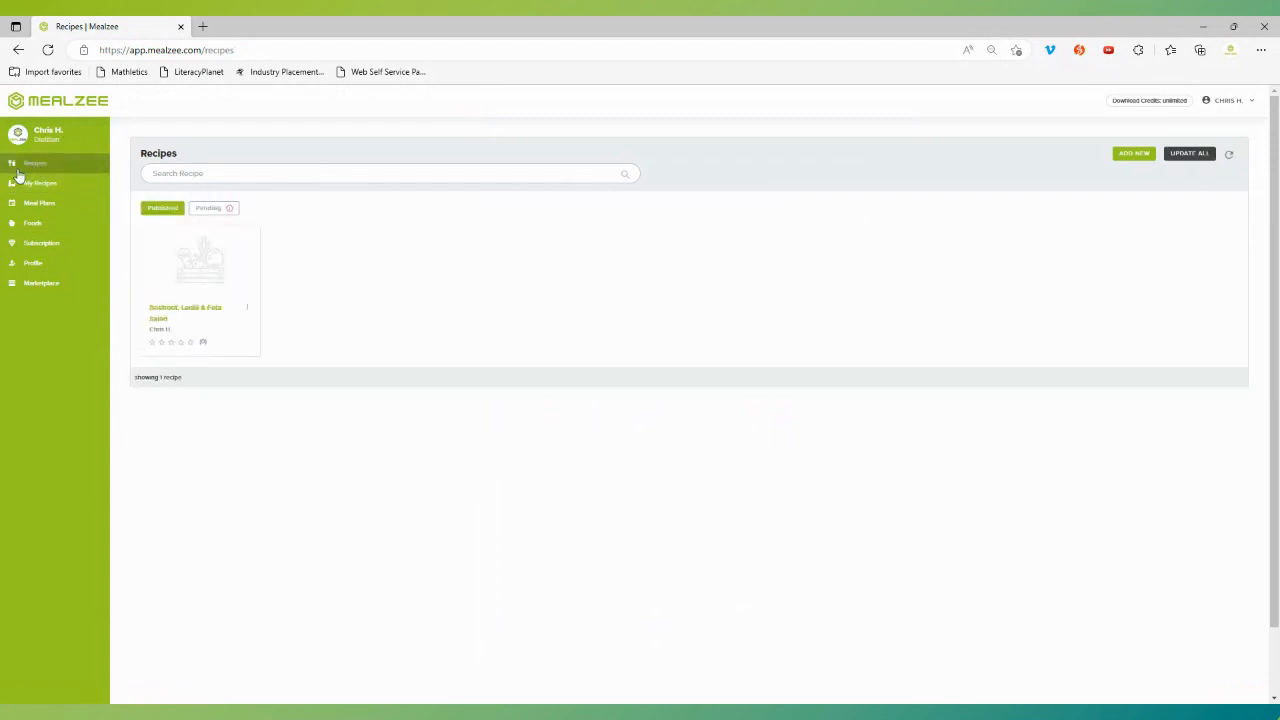
- Go to the meal plans and load the plan named Test My Recipes
left_click(50, 208)
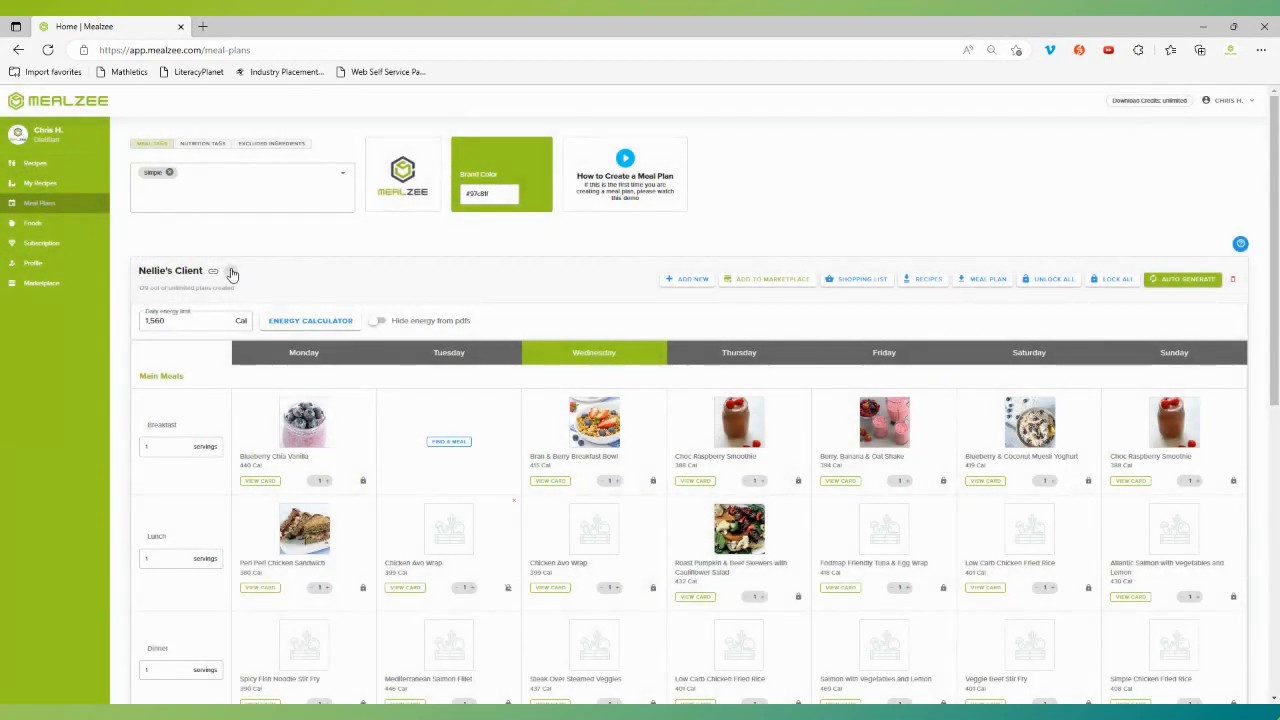
left_click(232, 274)
left_click(232, 274)
left_click(232, 274)
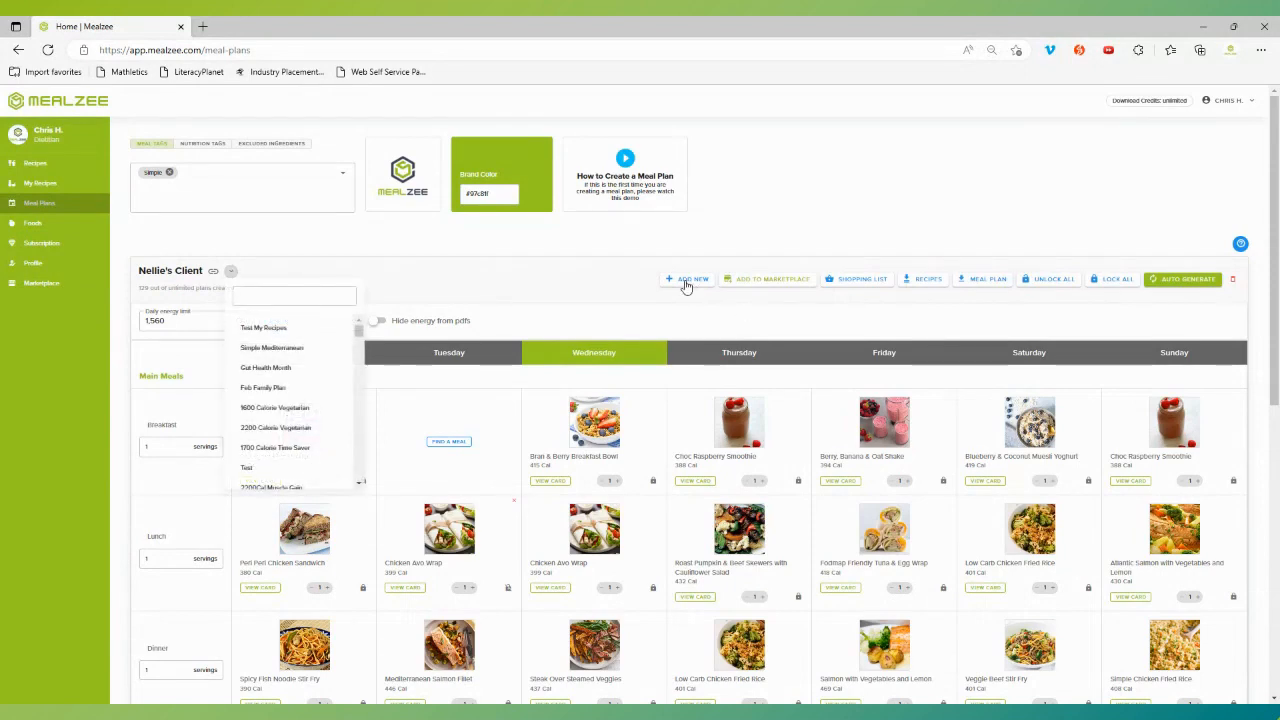
left_click(251, 328)
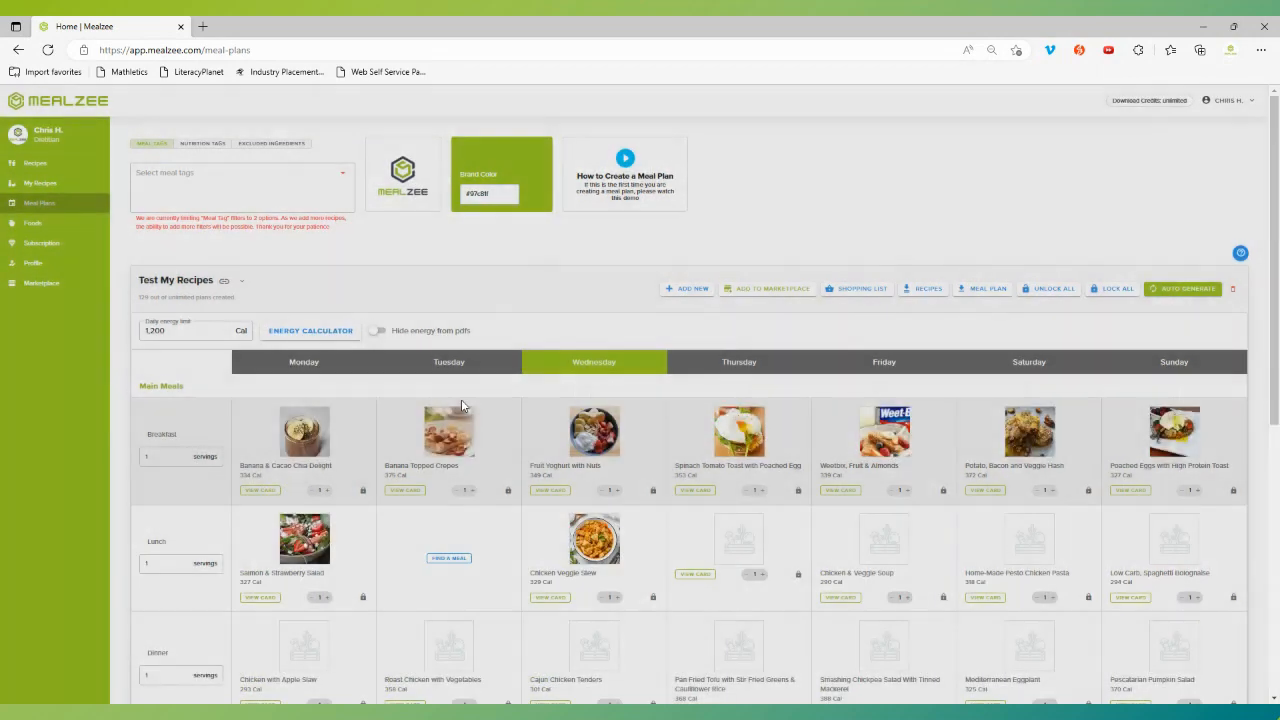
- Look over the weekly meal plan and display its excluded ingredients filter
scroll(543, 335, "down", 1)
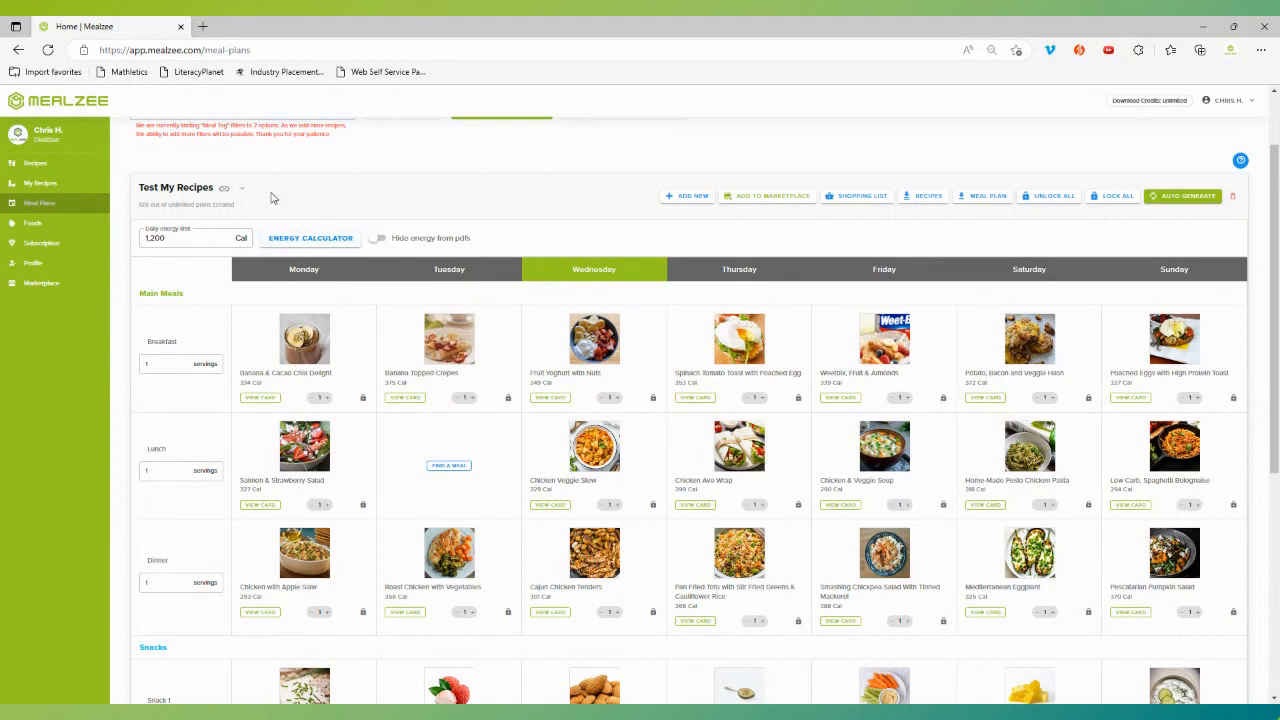
scroll(275, 195, "up", 1)
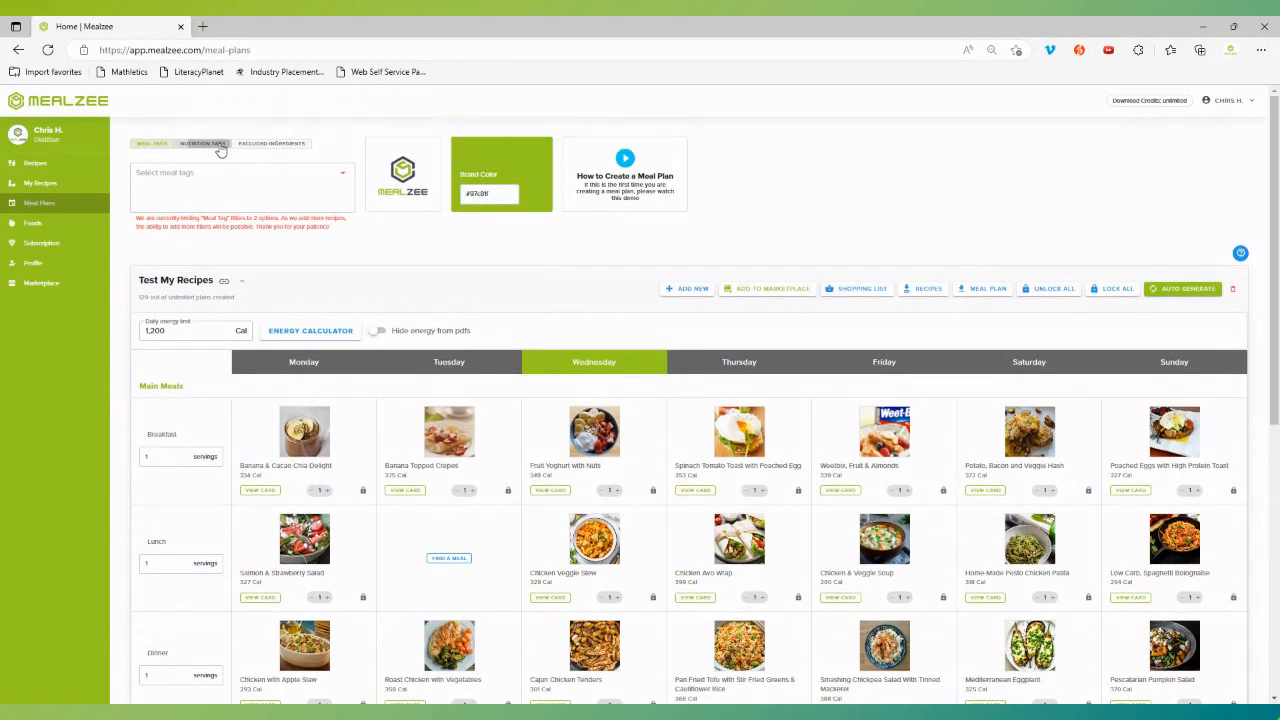
left_click(268, 145)
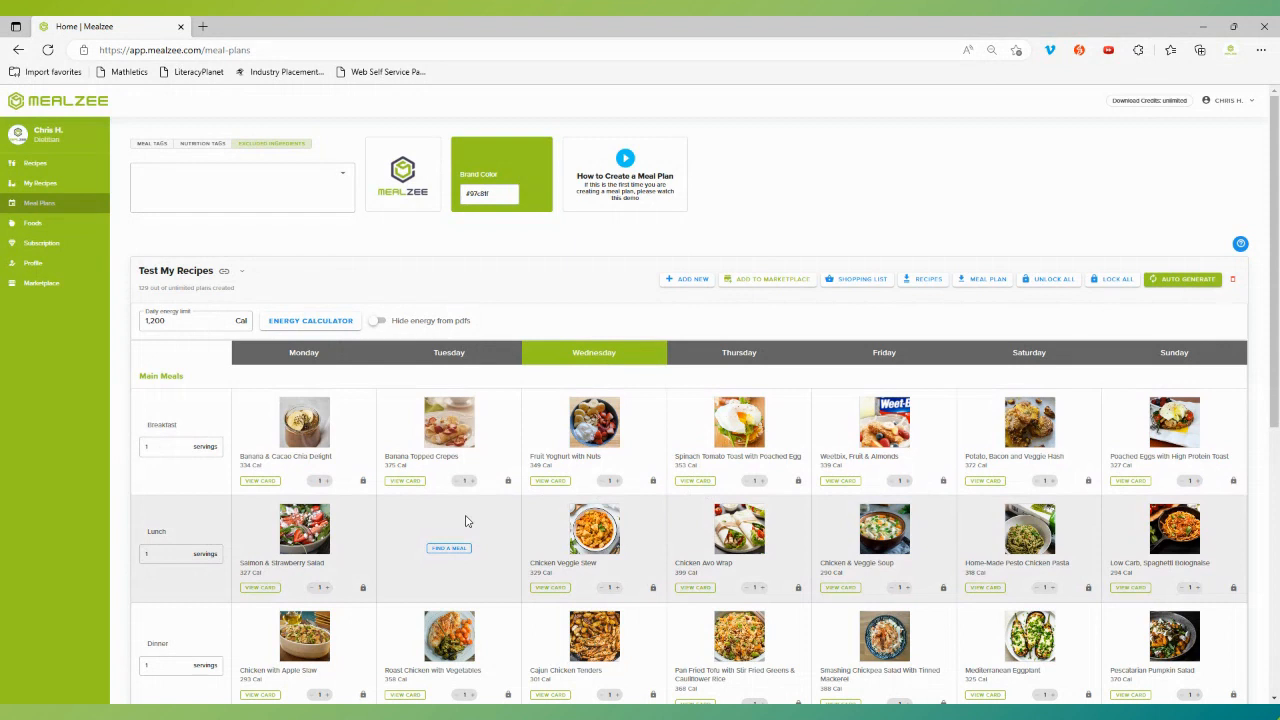
- Unlock Wednesday's lunch and remove Chicken Veggie Stew from that slot
left_click(653, 588)
left_click(653, 589)
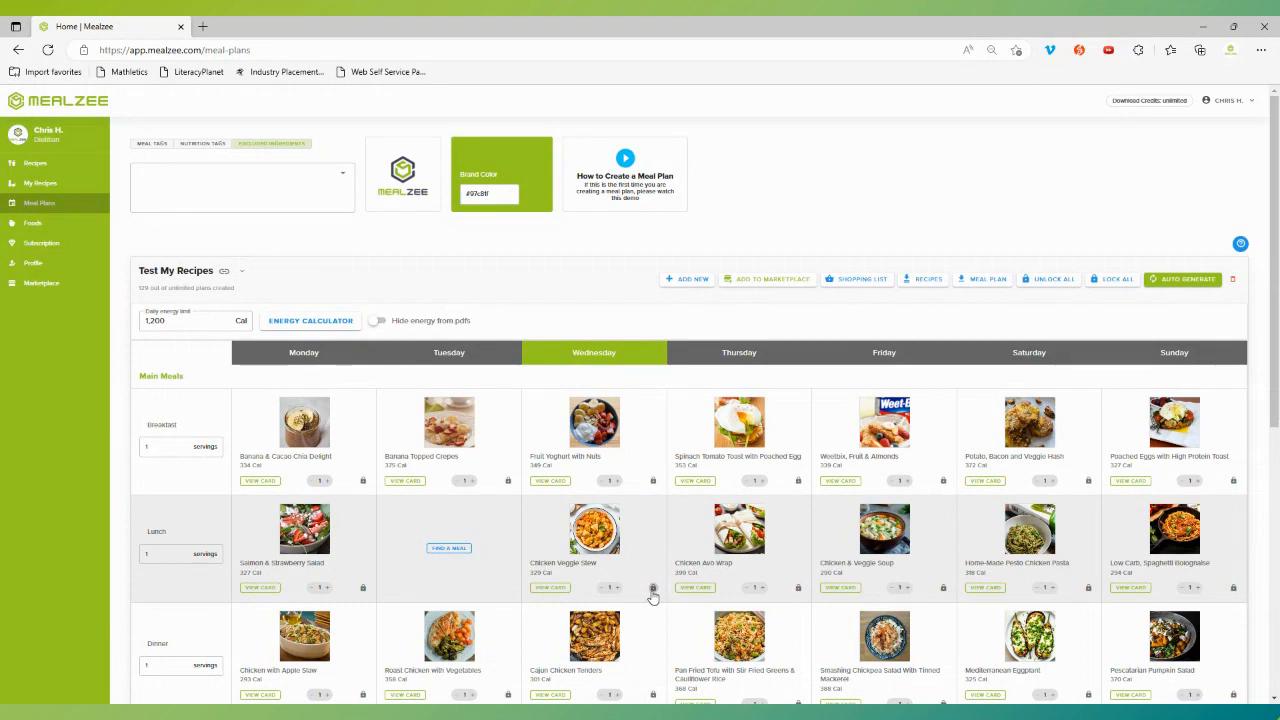
left_click(660, 504)
- Find a meal for Wednesday's lunch among My Recipes, with Show All Recipes enabled
left_click(588, 544)
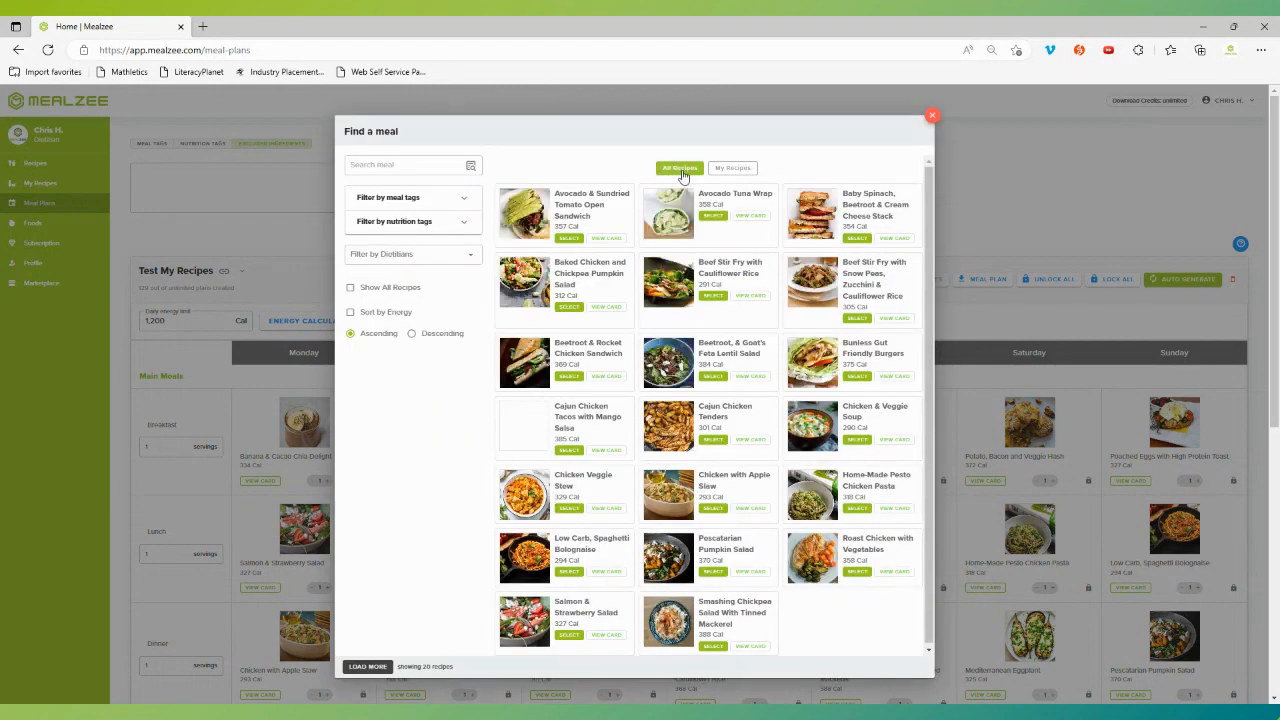
left_click(745, 169)
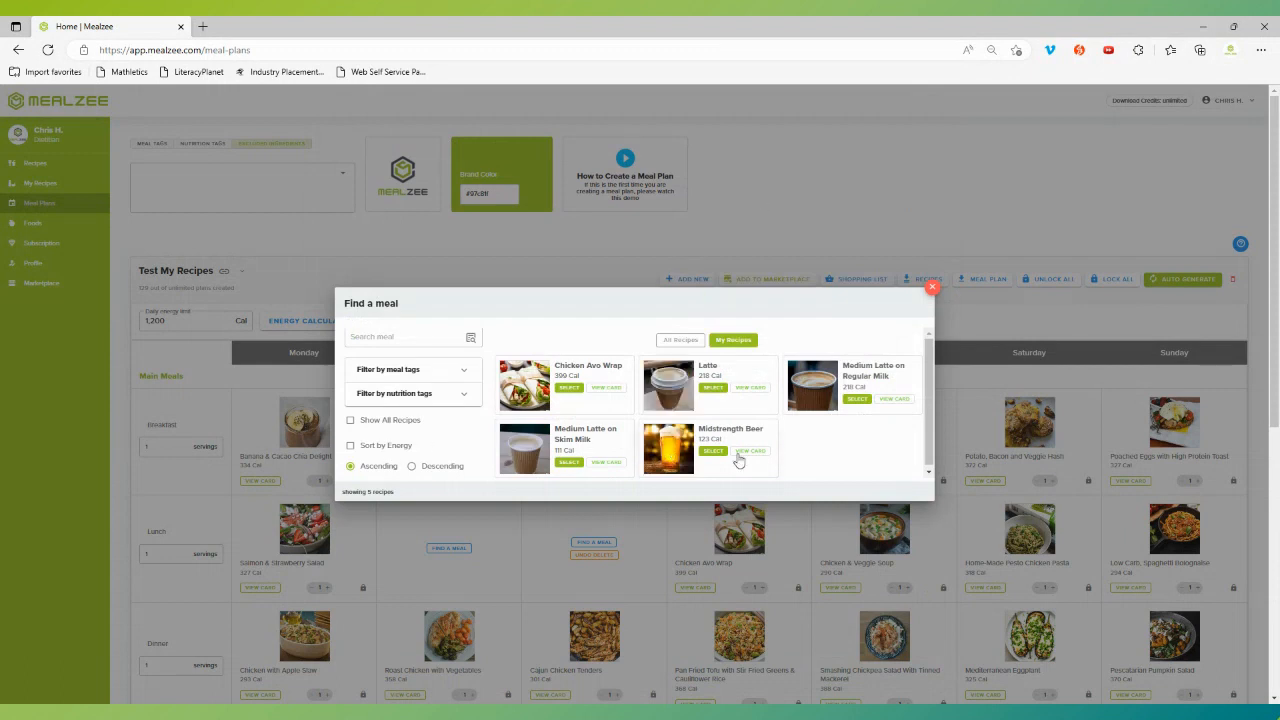
left_click(350, 421)
left_click(567, 420)
- Filter the meal choices by the Simple and Vegan Friendly meal tags
left_click(425, 370)
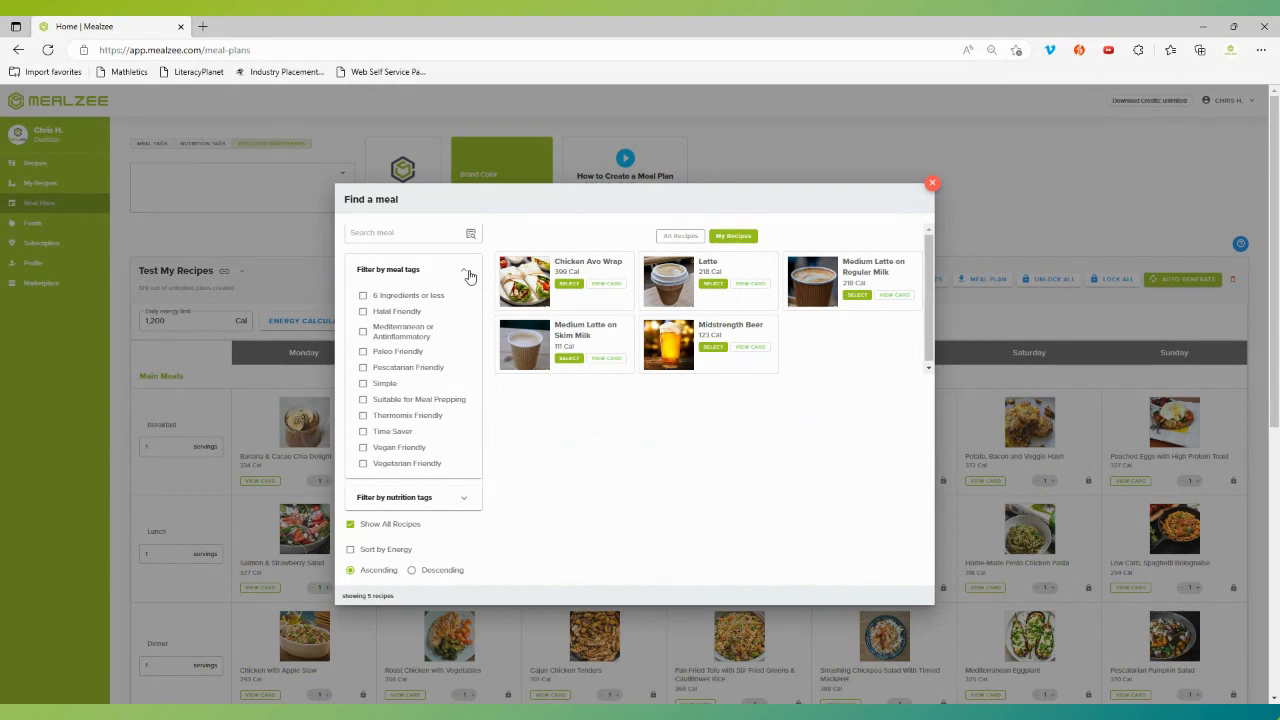
left_click(363, 385)
left_click(363, 447)
left_click(463, 270)
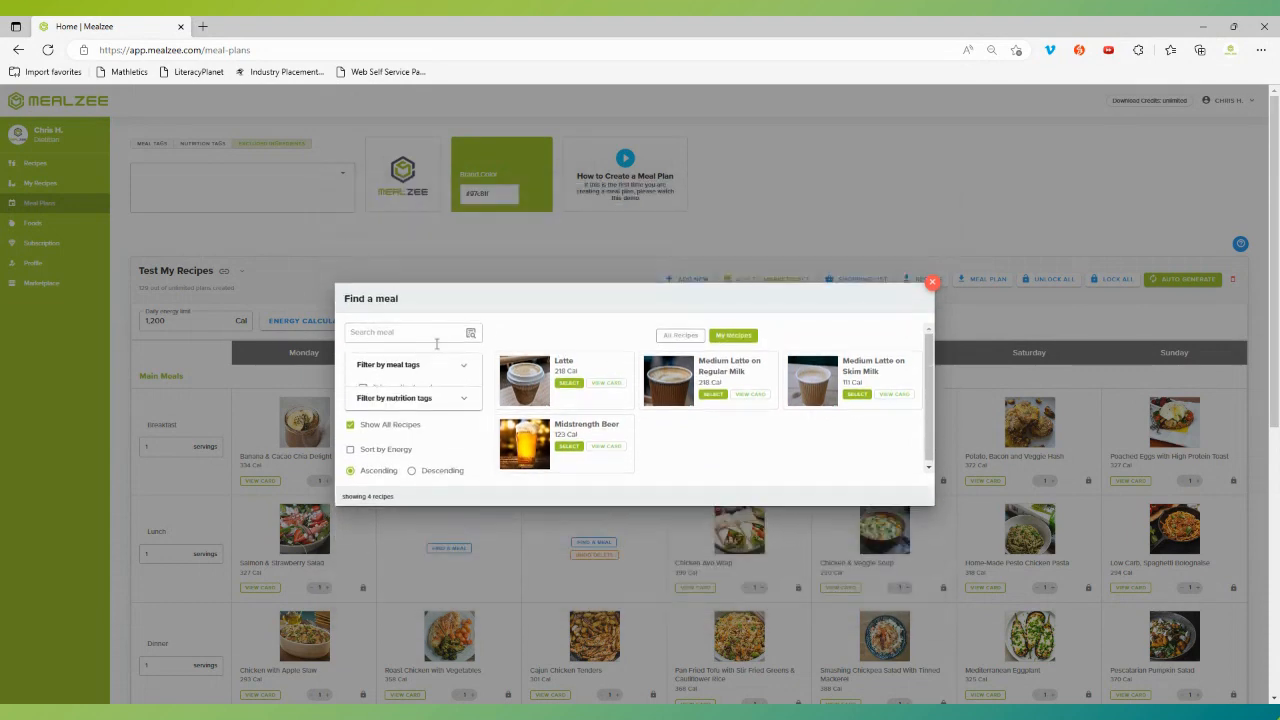
- Try filtering the meal choices by the Low Carb and High Protein nutrition tags, and clear both tags again
left_click(430, 403)
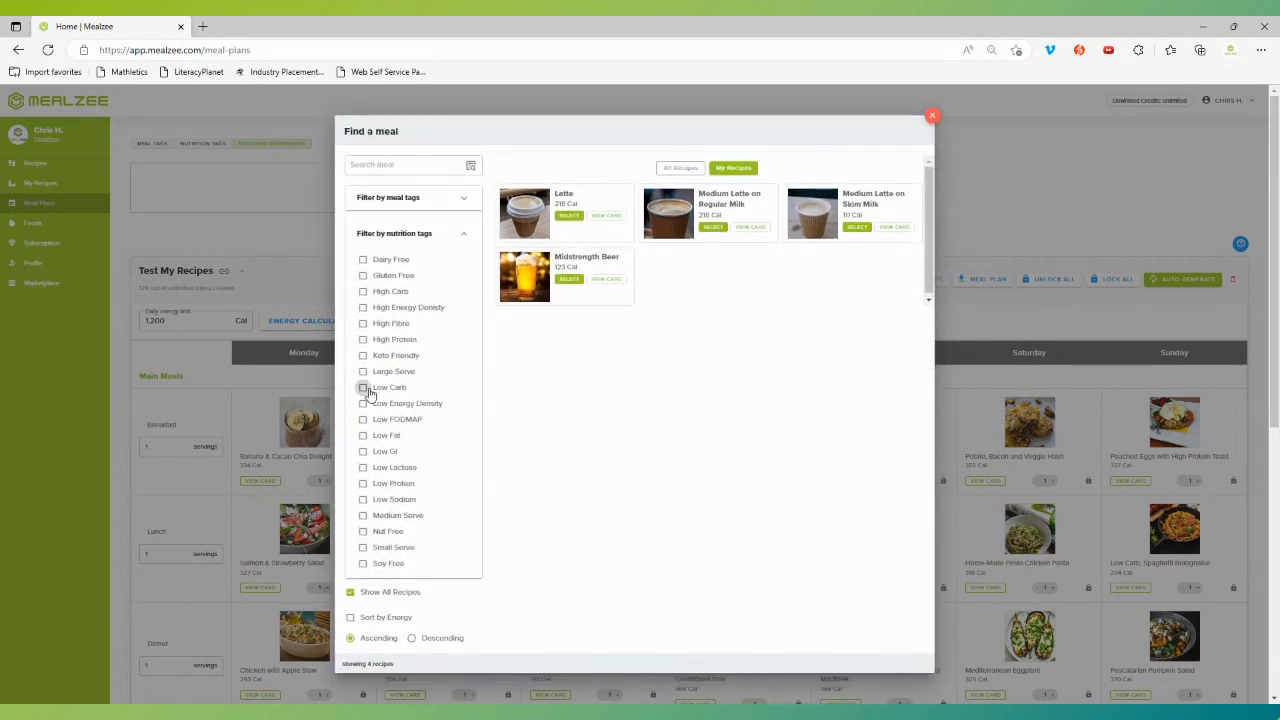
left_click(363, 388)
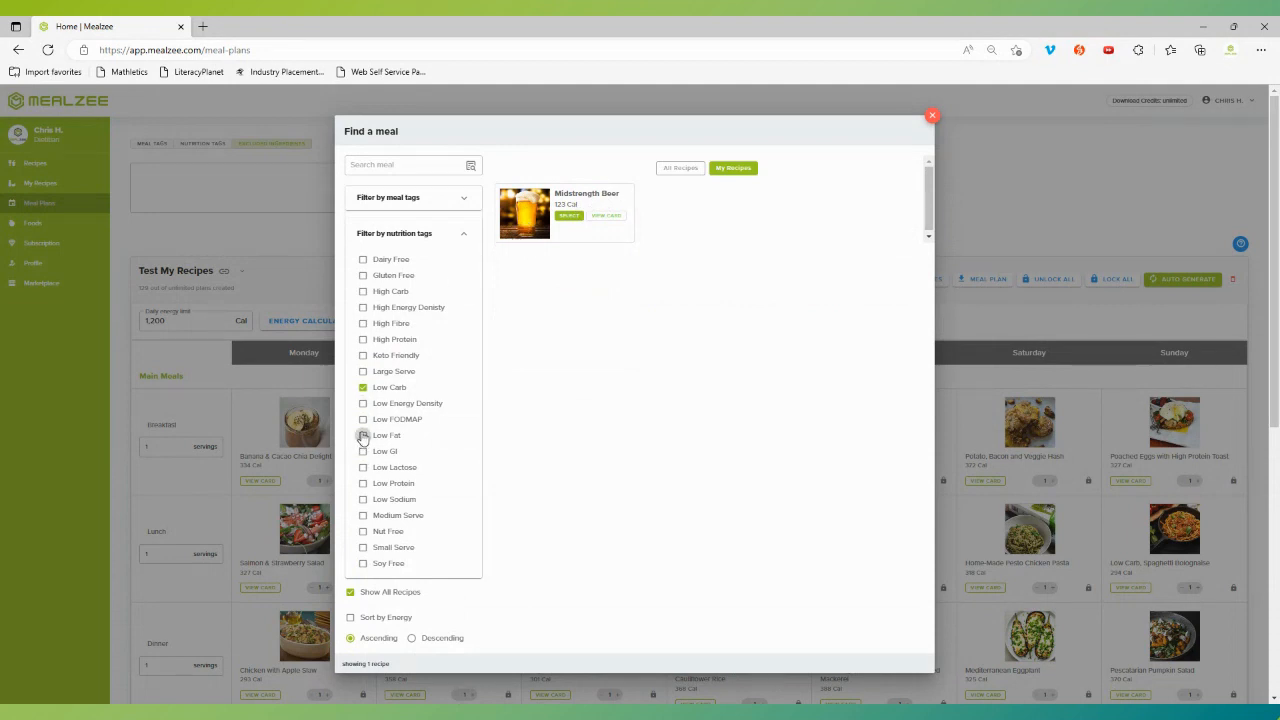
left_click(363, 340)
left_click(363, 340)
left_click(363, 387)
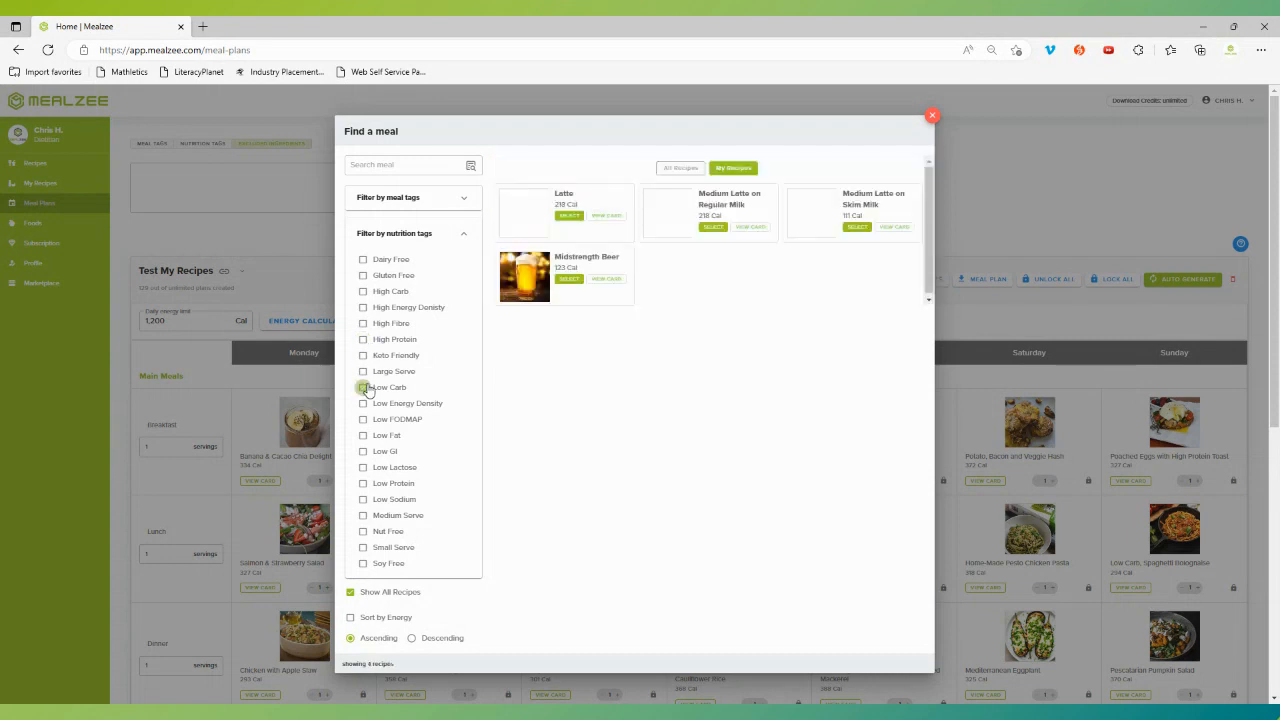
- Clear the Simple and Vegan Friendly meal tags and choose Chicken Avo Wrap for Wednesday's lunch
left_click(462, 237)
left_click(466, 370)
left_click(363, 383)
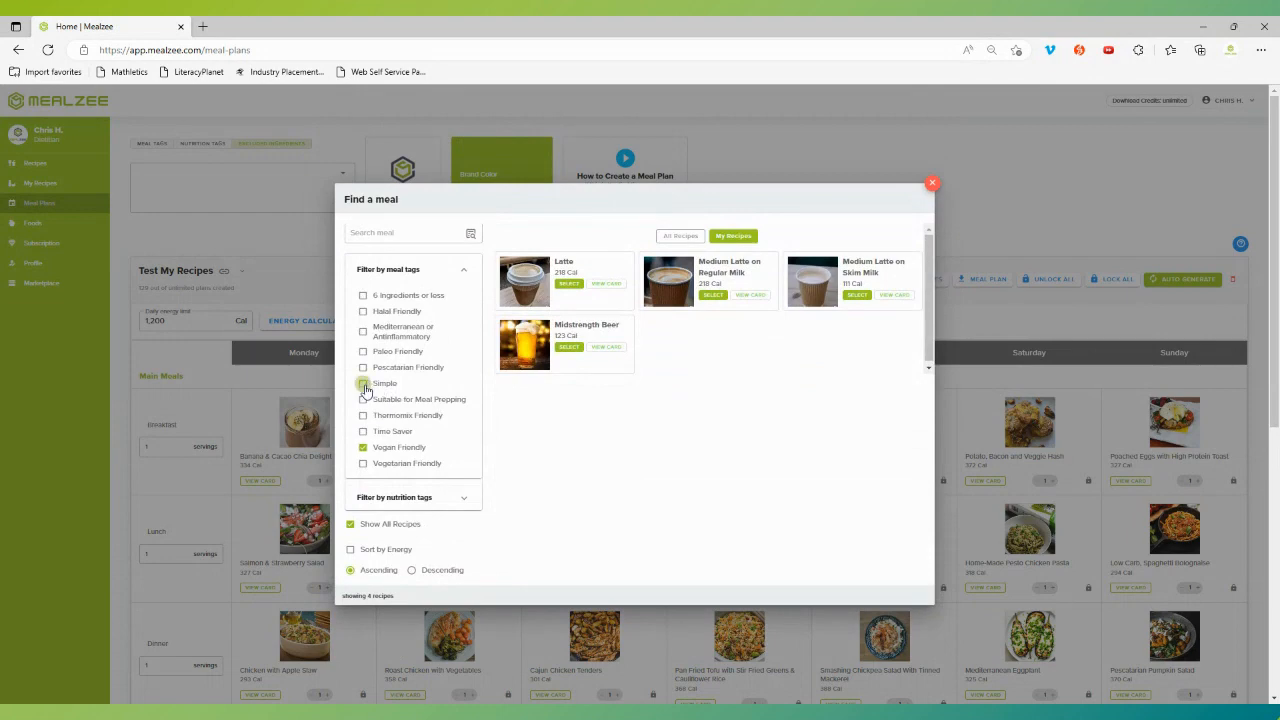
left_click(363, 447)
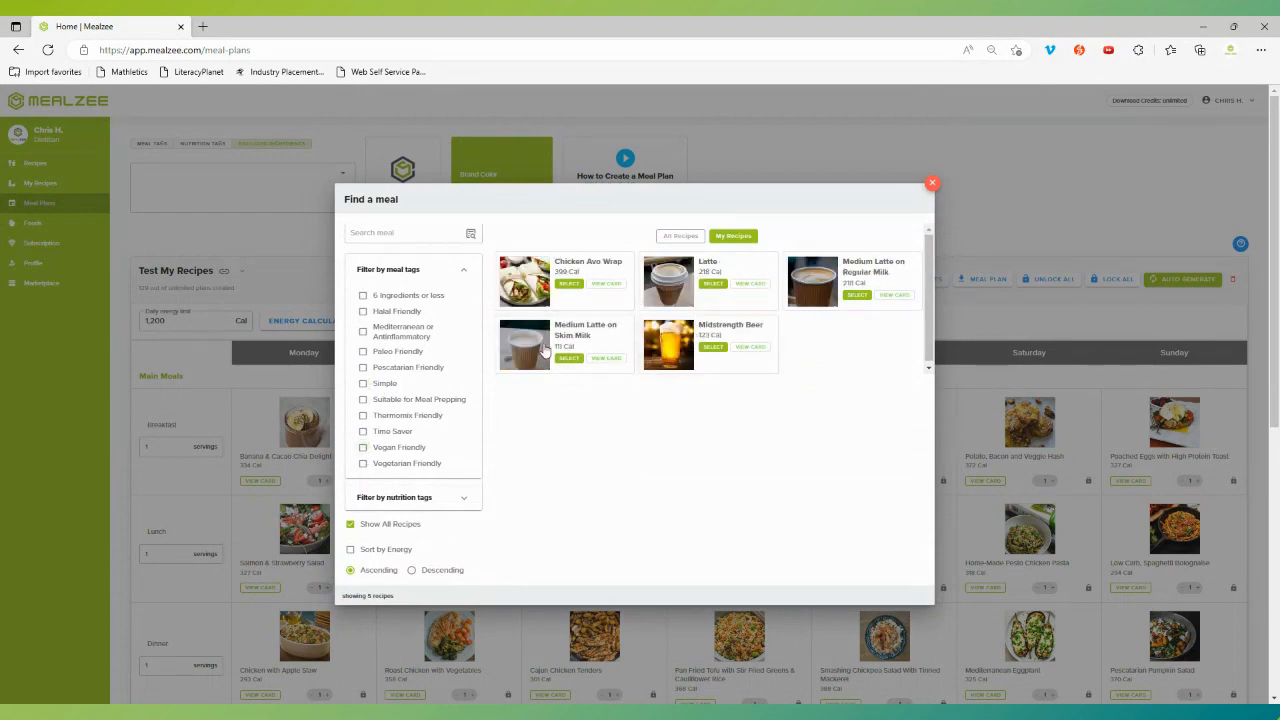
left_click(567, 285)
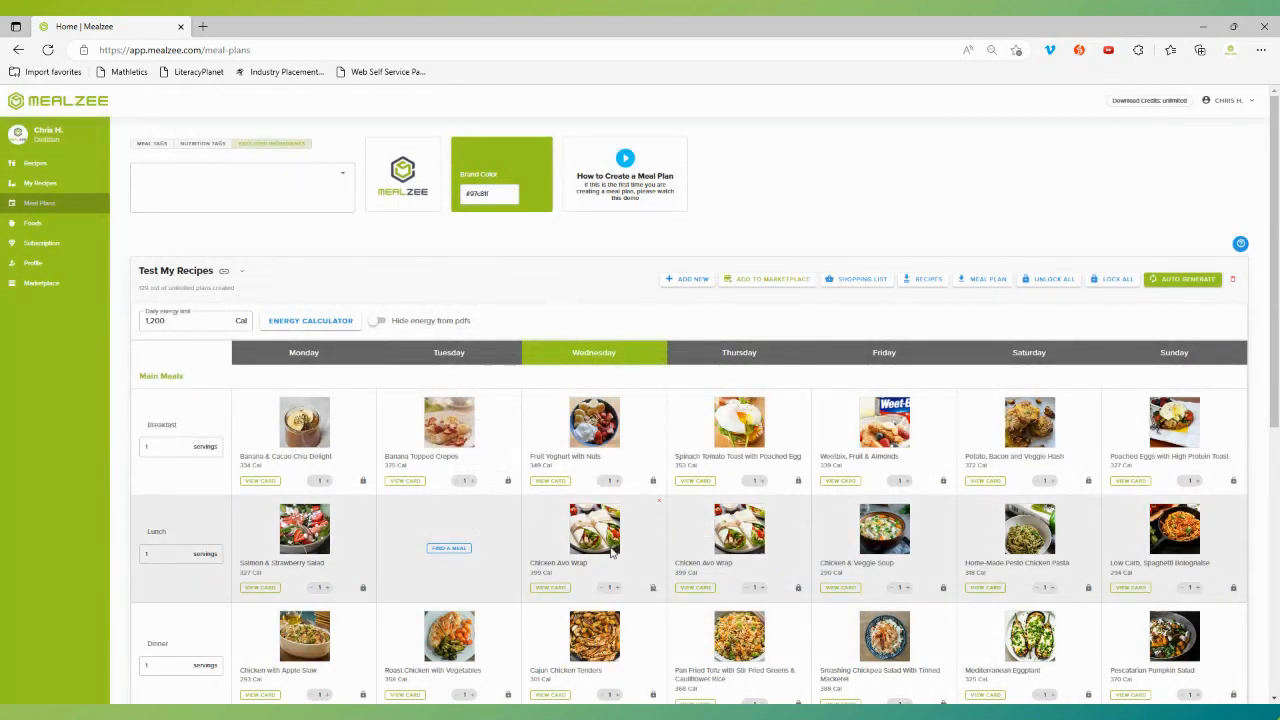
- Review the weekly plan's meals and snacks, the total energy per day and the daily nutrition summary table
scroll(606, 550, "down", 2)
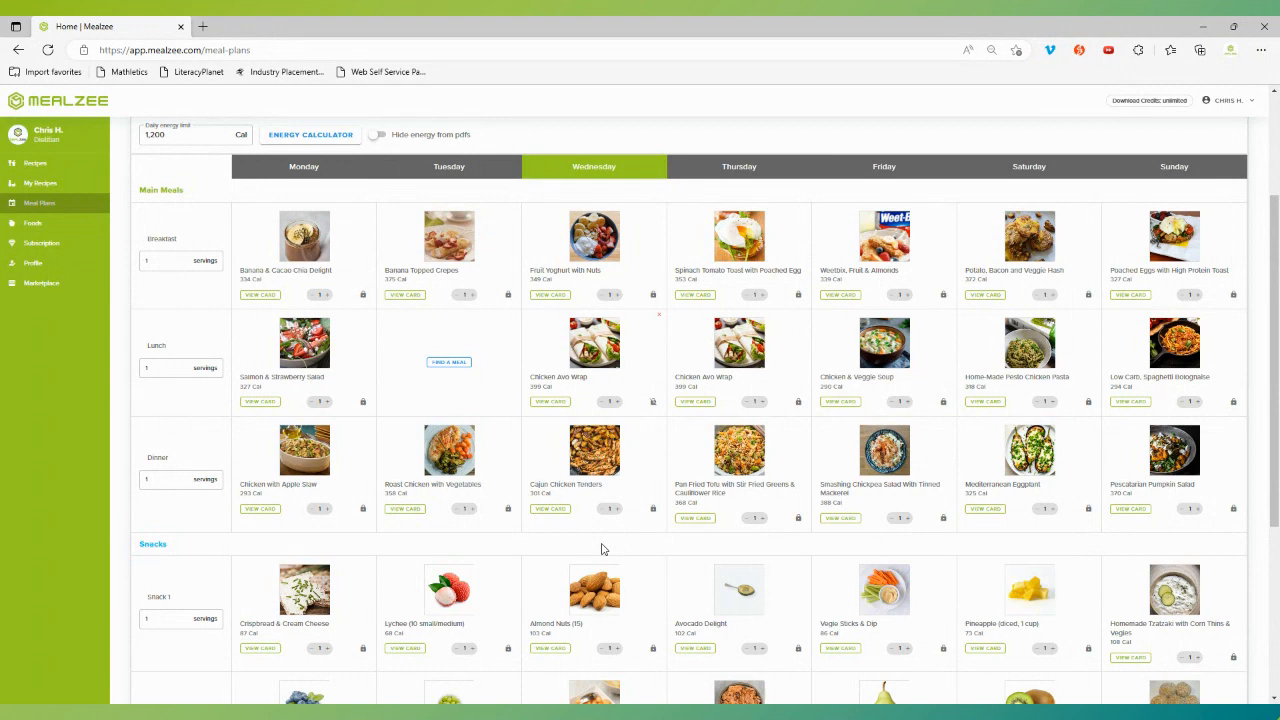
scroll(465, 480, "down", 3)
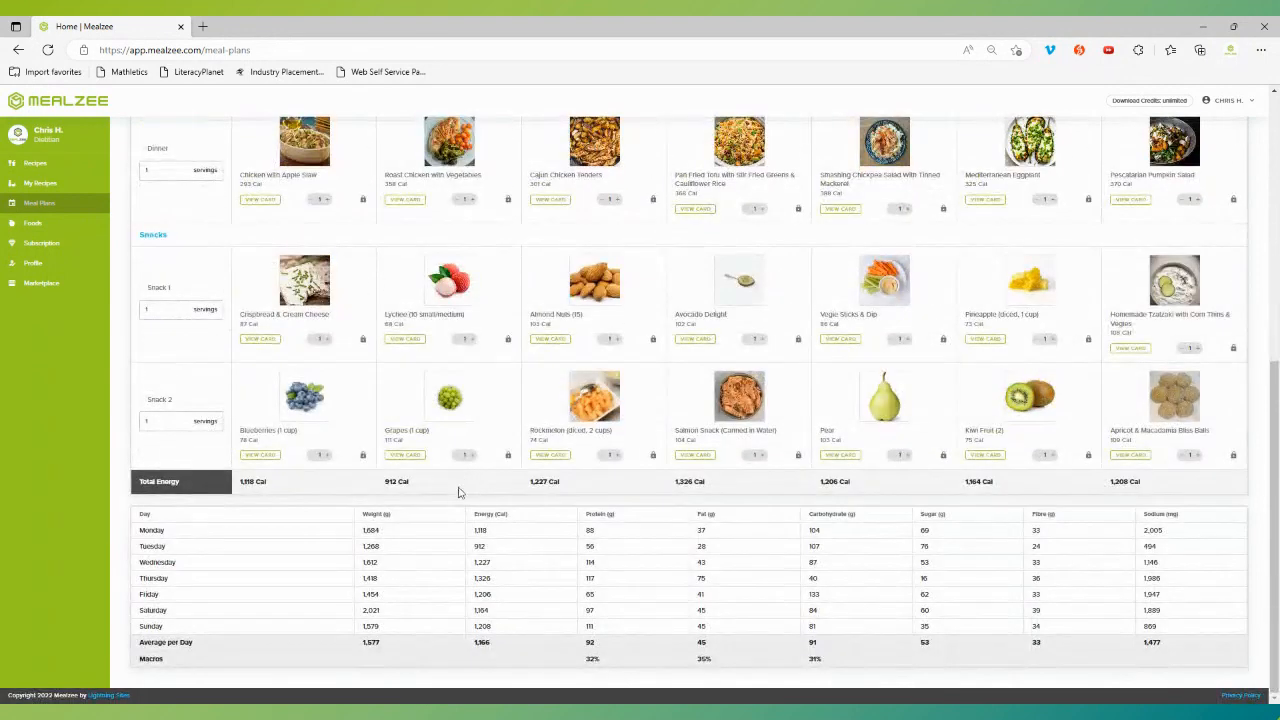
scroll(440, 487, "up", 5)
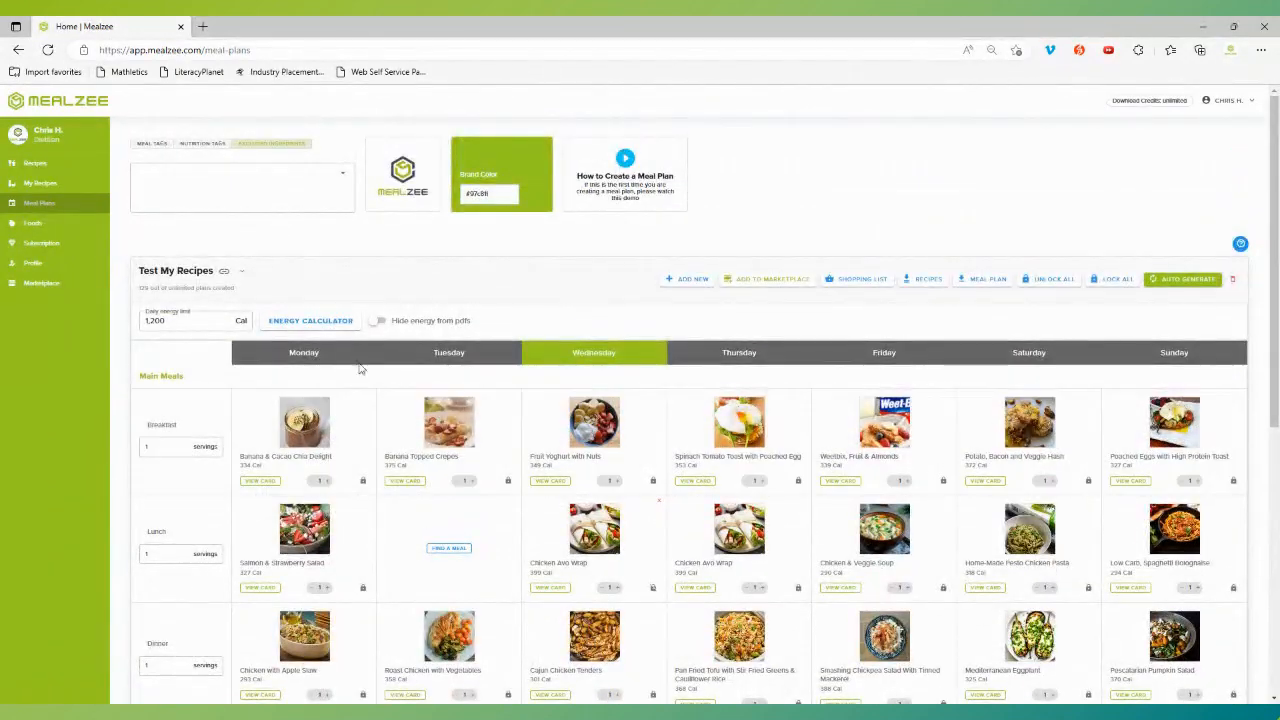